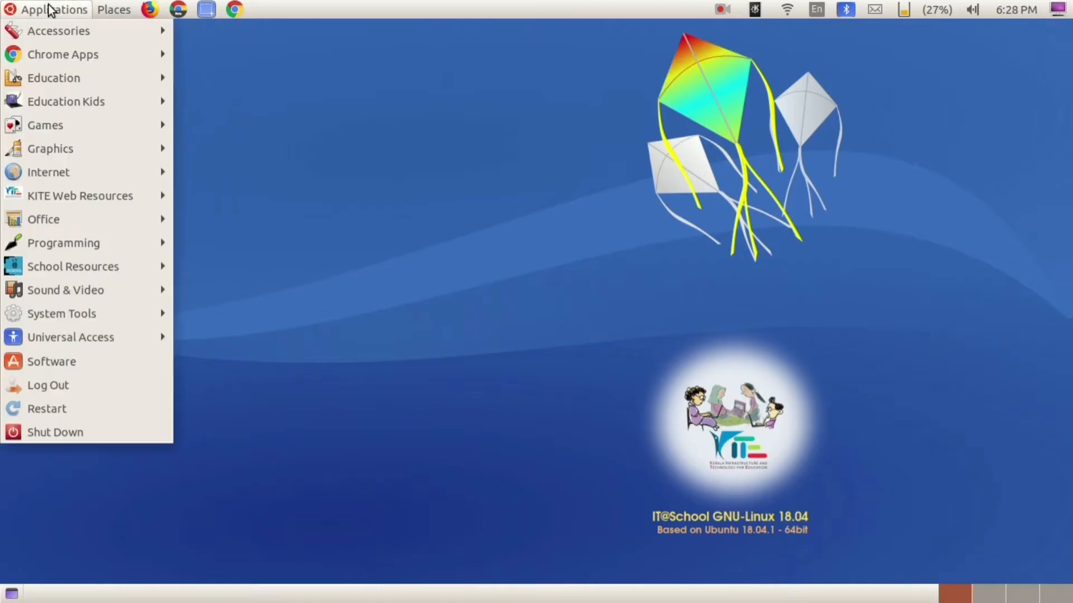
Launch Synfig Studio and open butterfly-bg.sifz from the Exam_documents folder.
mouse_move(79, 161)
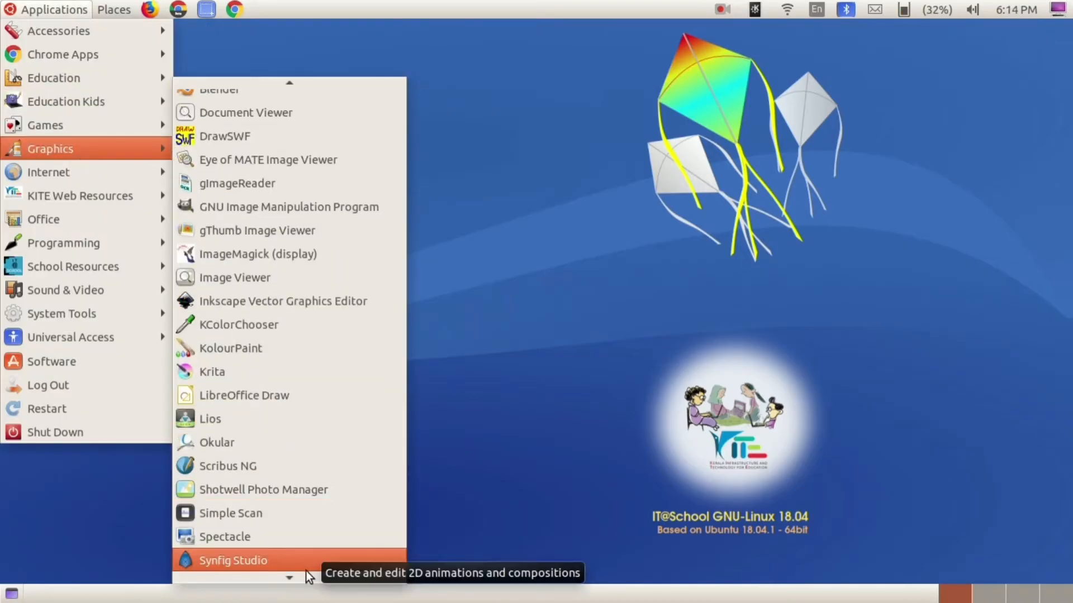
click(306, 566)
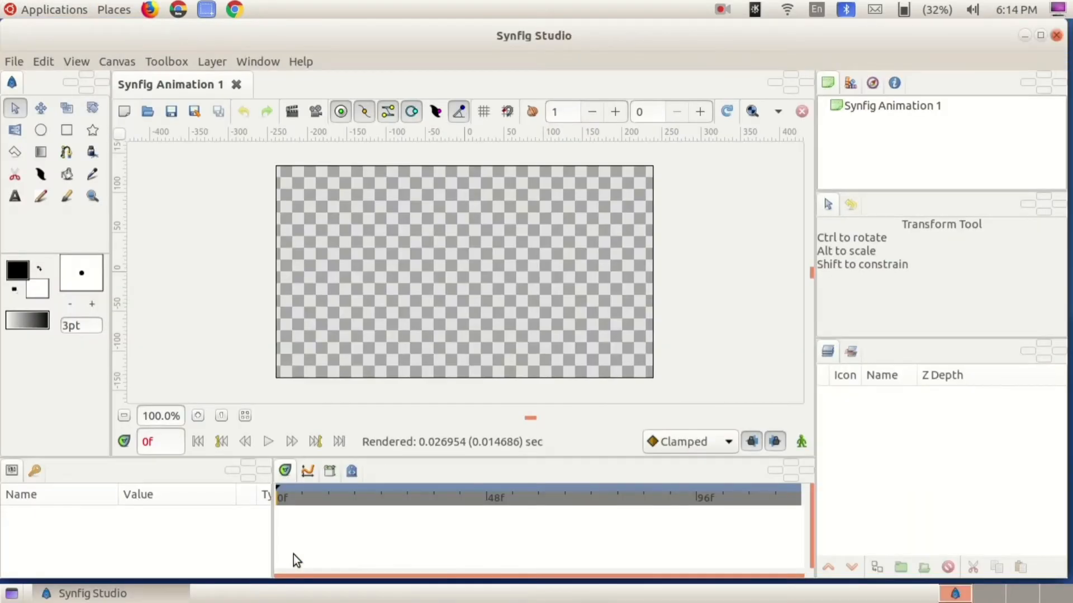
click(13, 62)
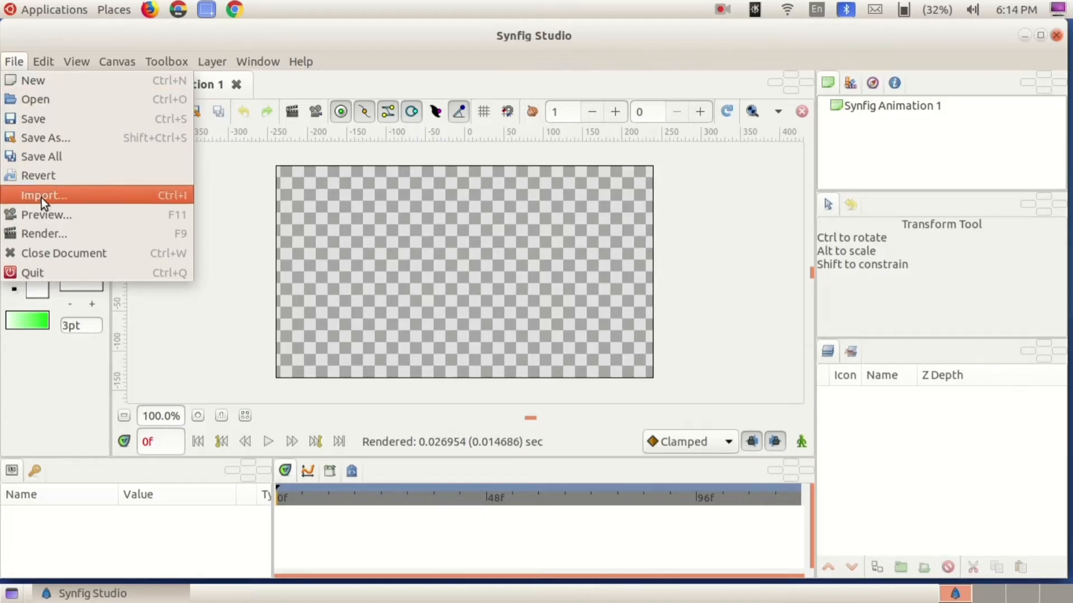
click(41, 196)
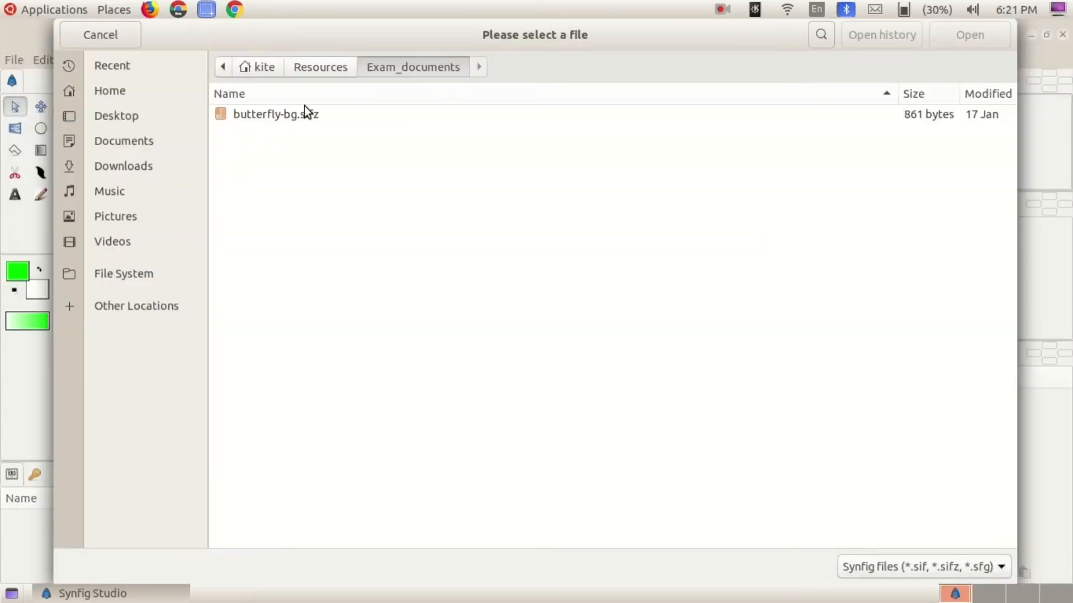
click(304, 114)
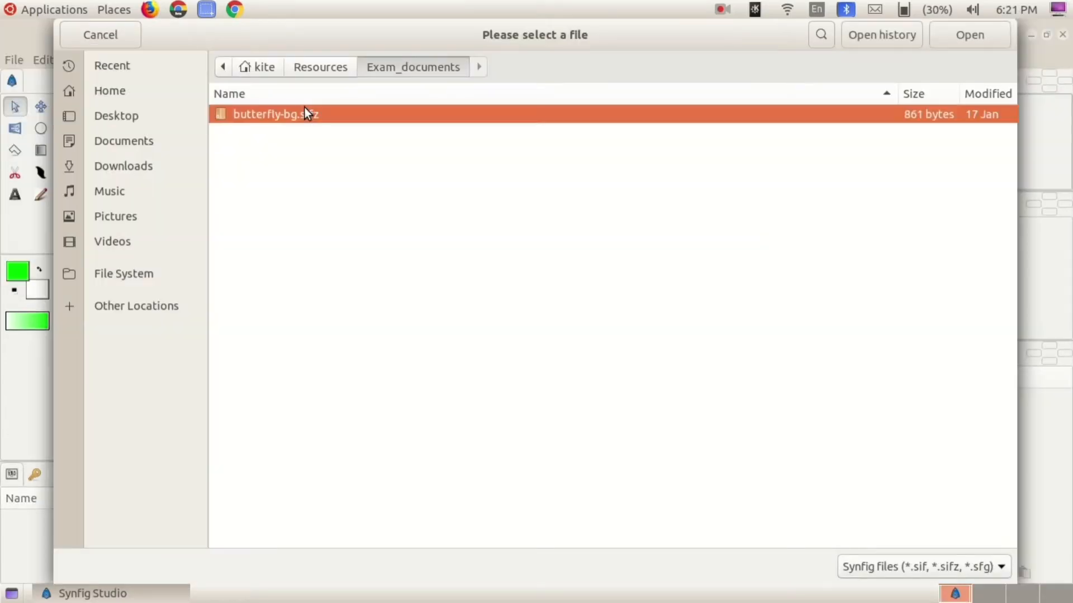
click(989, 29)
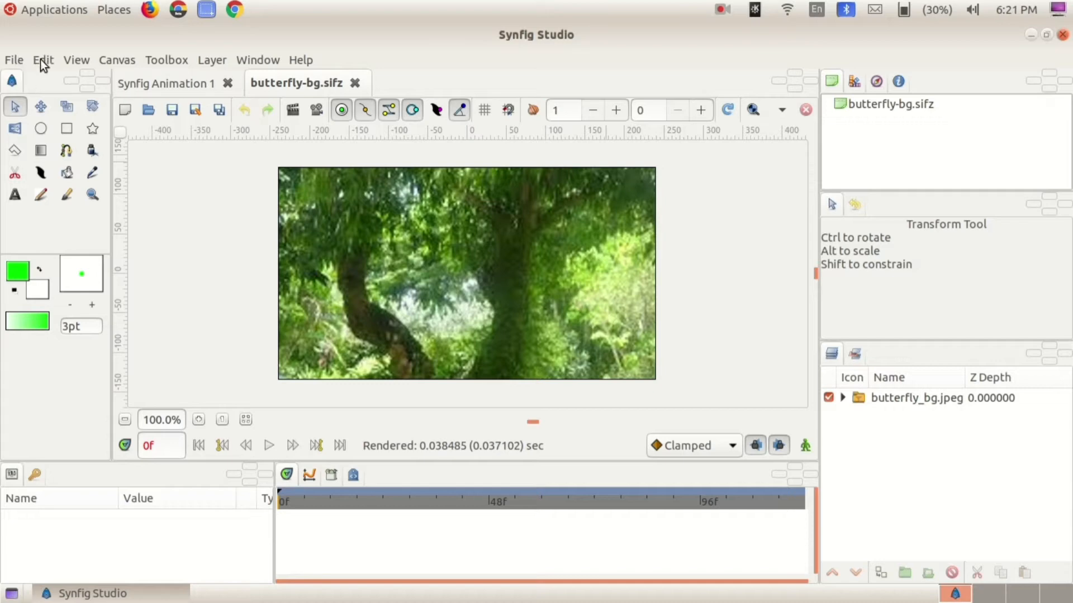
Import butterfly.png from the Images10 folder into the butterfly-bg.sifz animation.
click(14, 61)
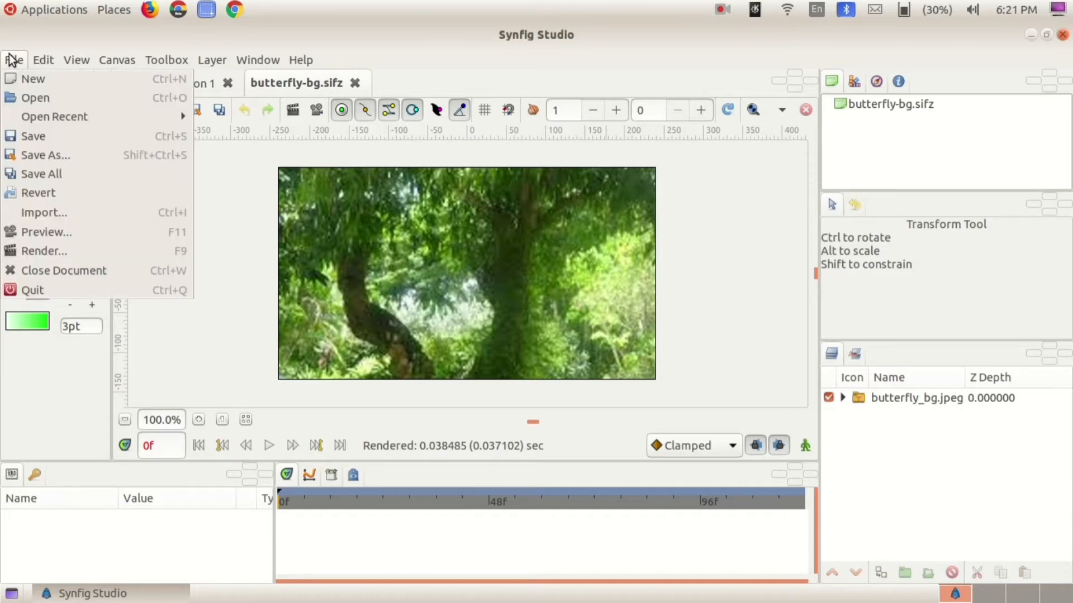
click(80, 211)
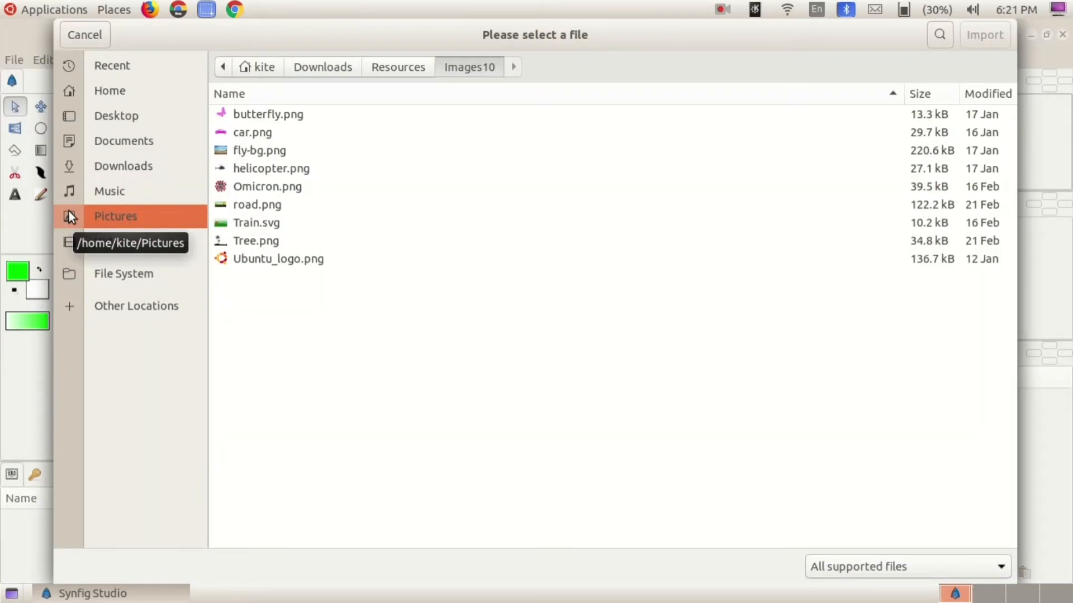
double_click(260, 116)
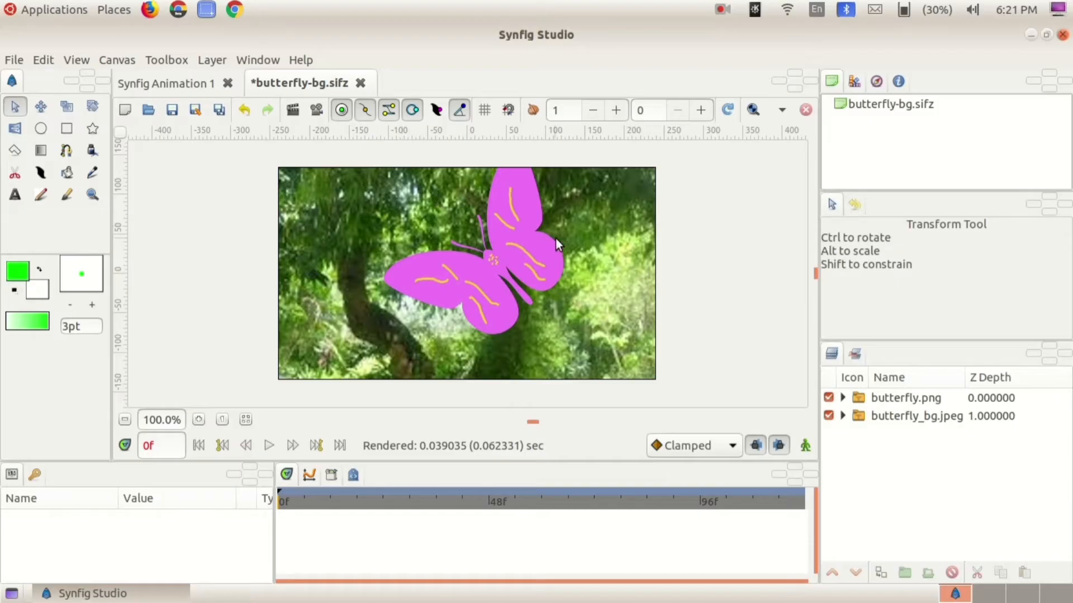
Scale the butterfly down to about 20 px and move it to the canvas's lower-right corner, offset about 212, -121 px.
click(503, 254)
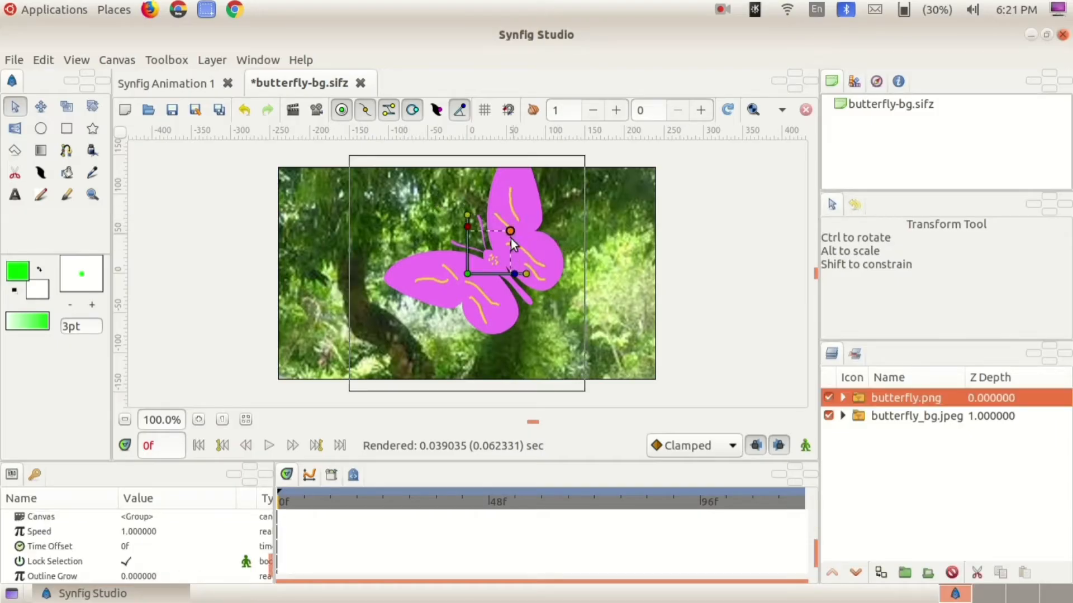
mouse_move(506, 249)
mouse_down()
mouse_move(511, 229)
mouse_move(502, 236)
mouse_up()
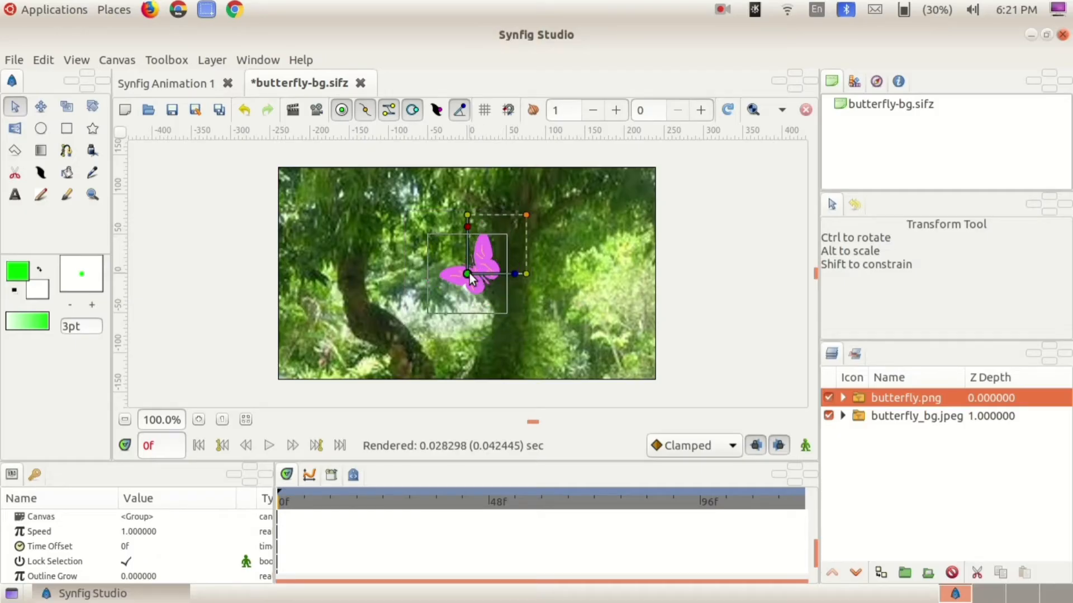
drag(470, 273, 640, 369)
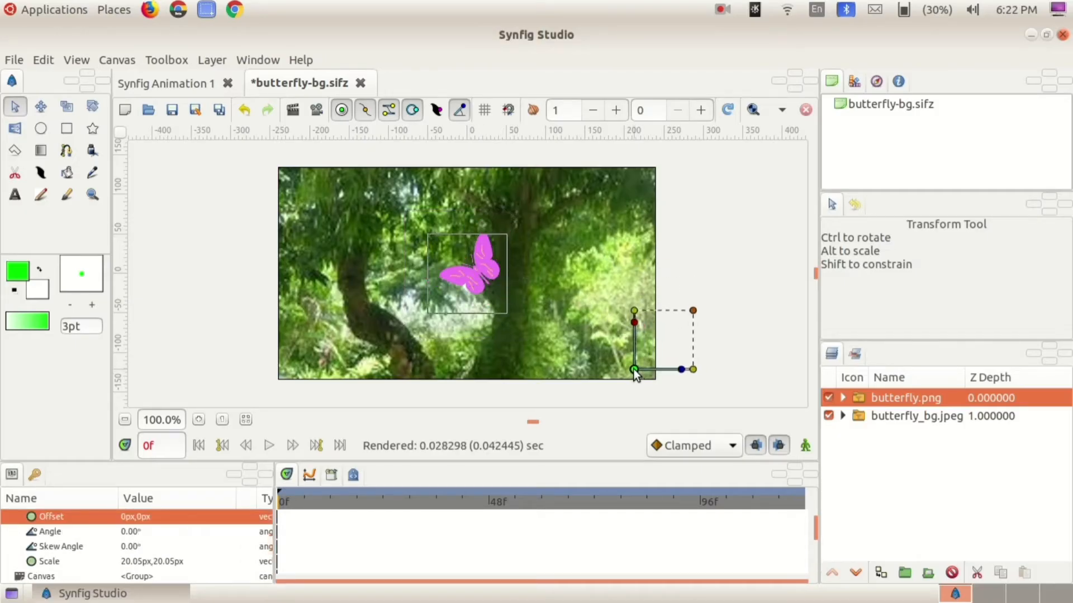
Animate the butterfly in animate mode by moving it to the canvas's upper-left corner, about -217, 139 px, at frame 120.
click(805, 446)
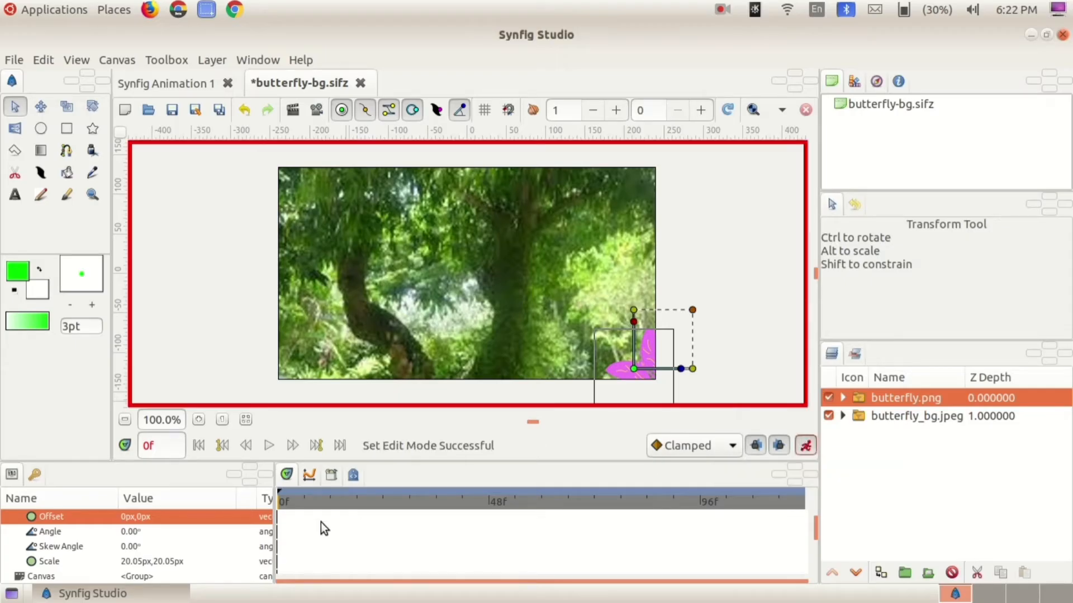
click(169, 449)
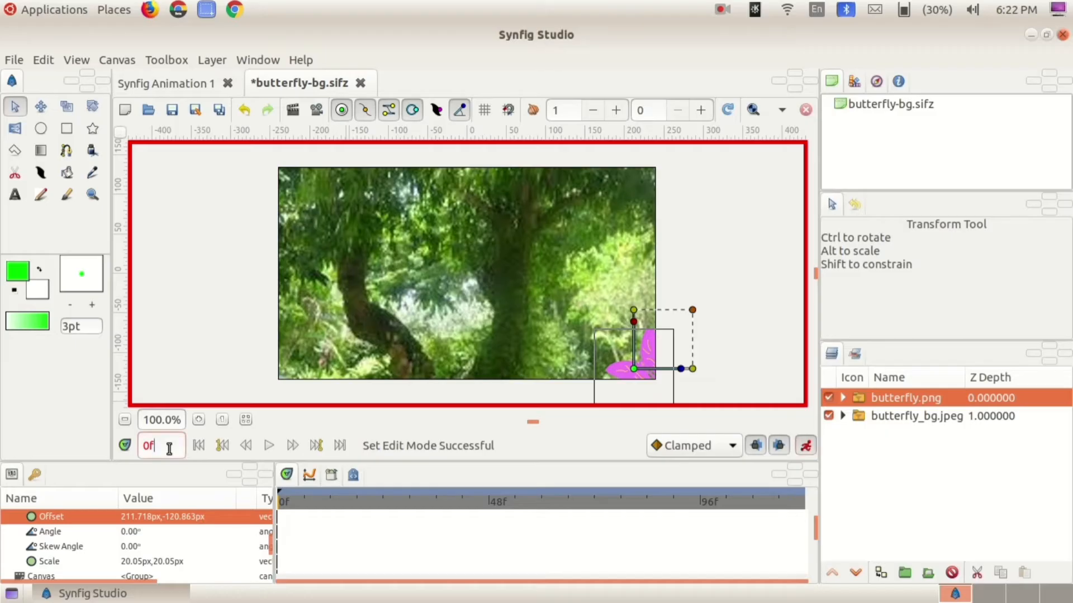
key(BackSpace)
key(BackSpace)
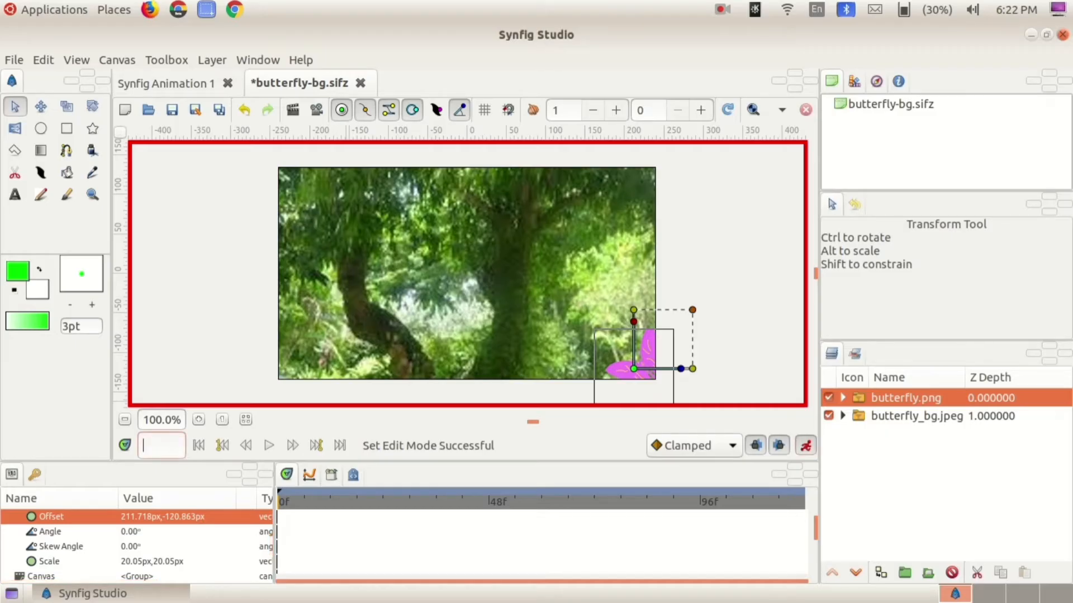
text(120)
key(Return)
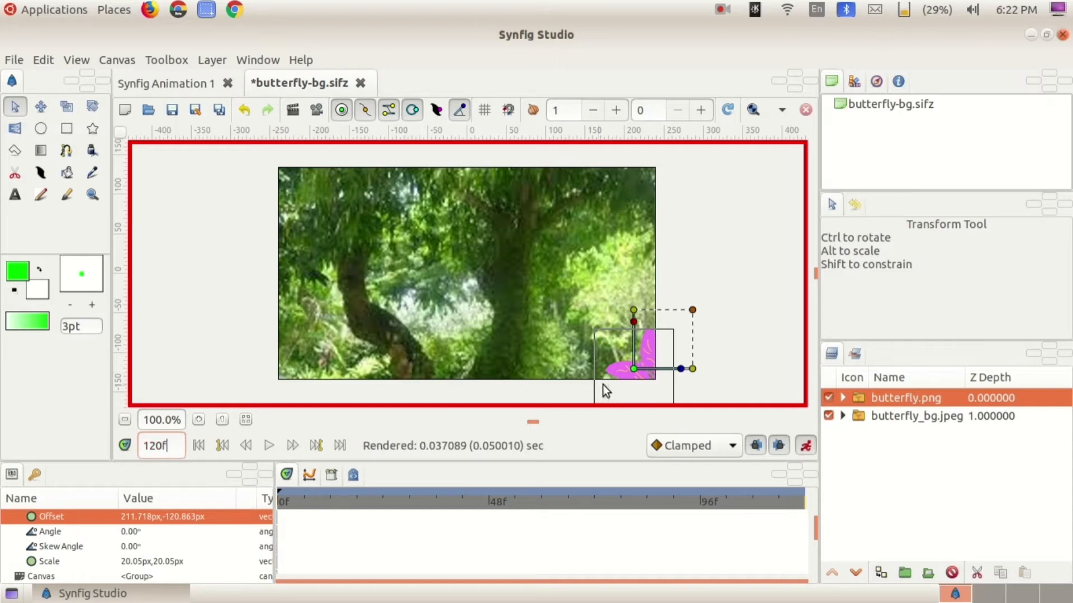
drag(634, 367, 297, 164)
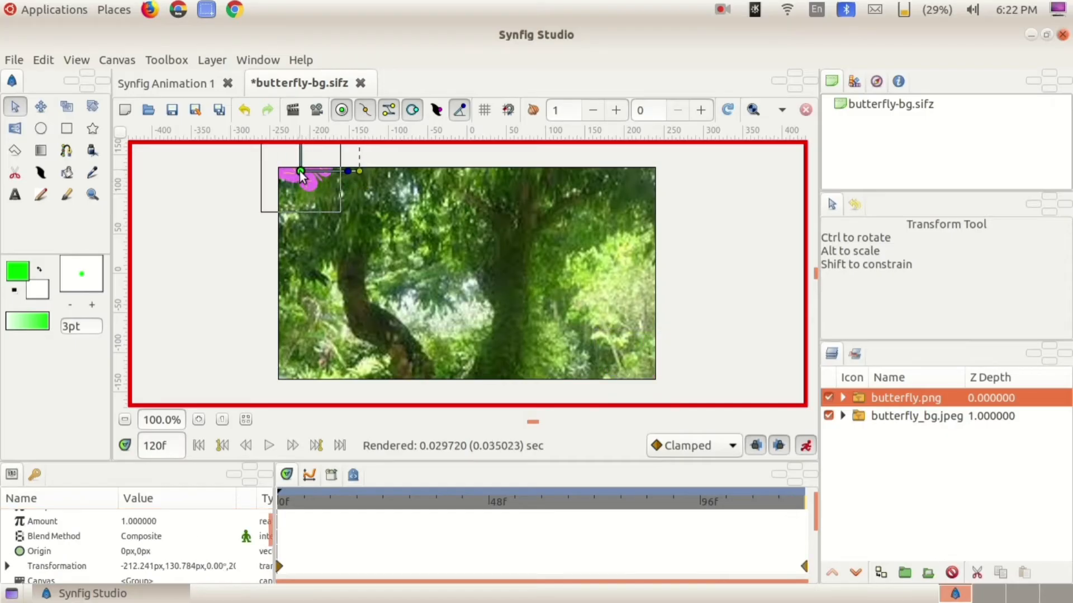
click(806, 447)
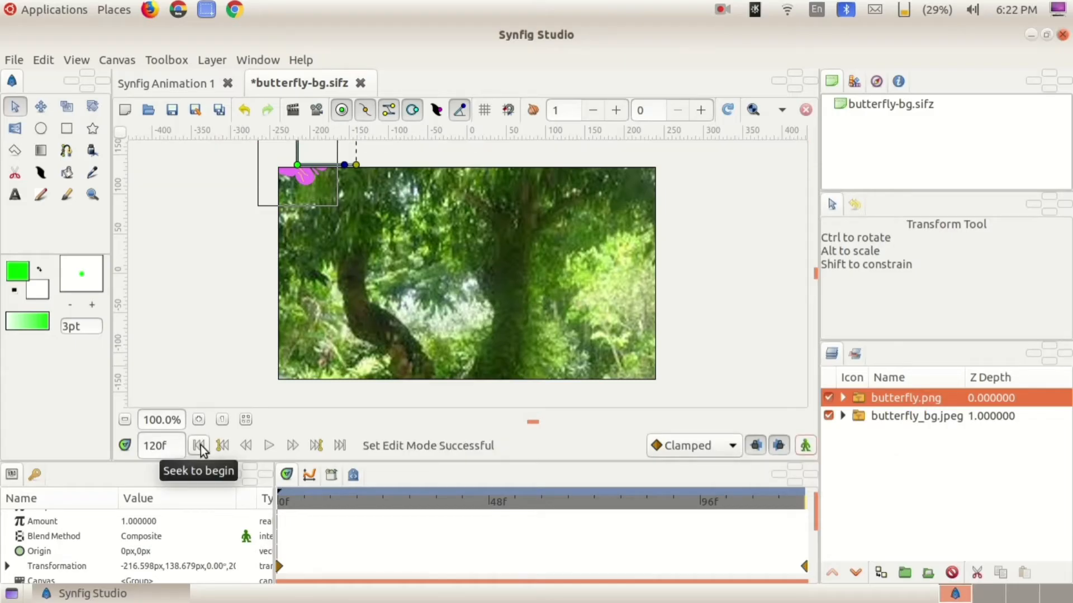
Play the butterfly animation from the first frame.
click(199, 446)
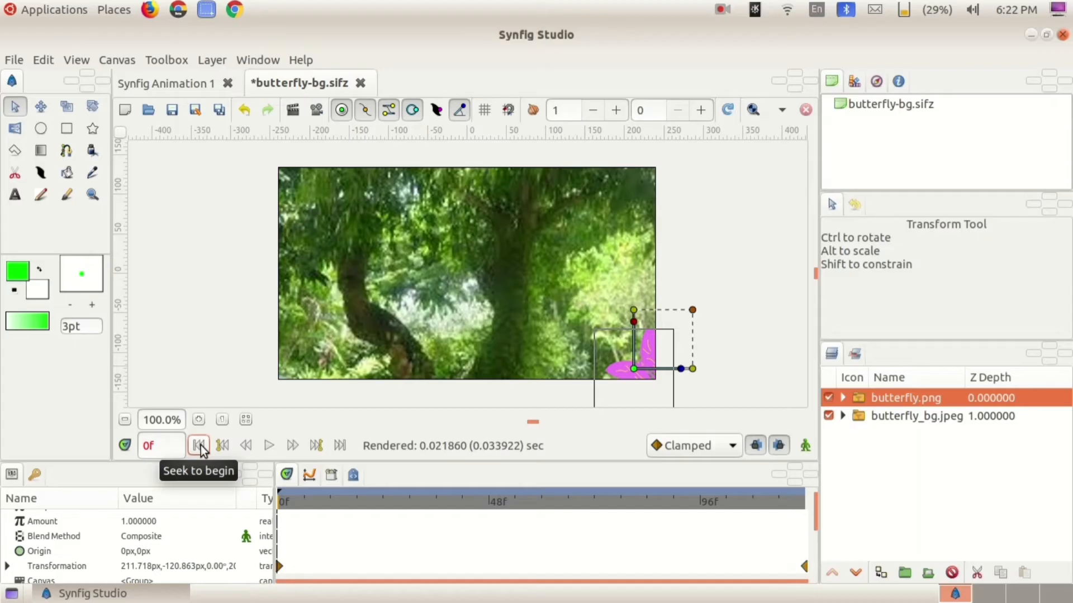
click(269, 446)
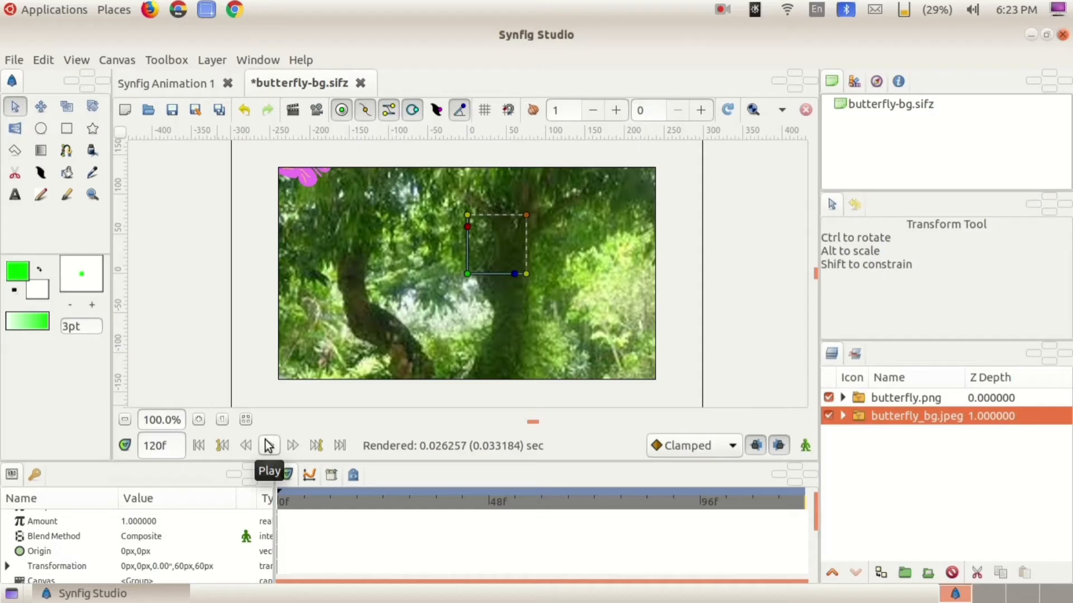
Render the animation as 12345_4.flv into the Exam 10 folder.
click(22, 61)
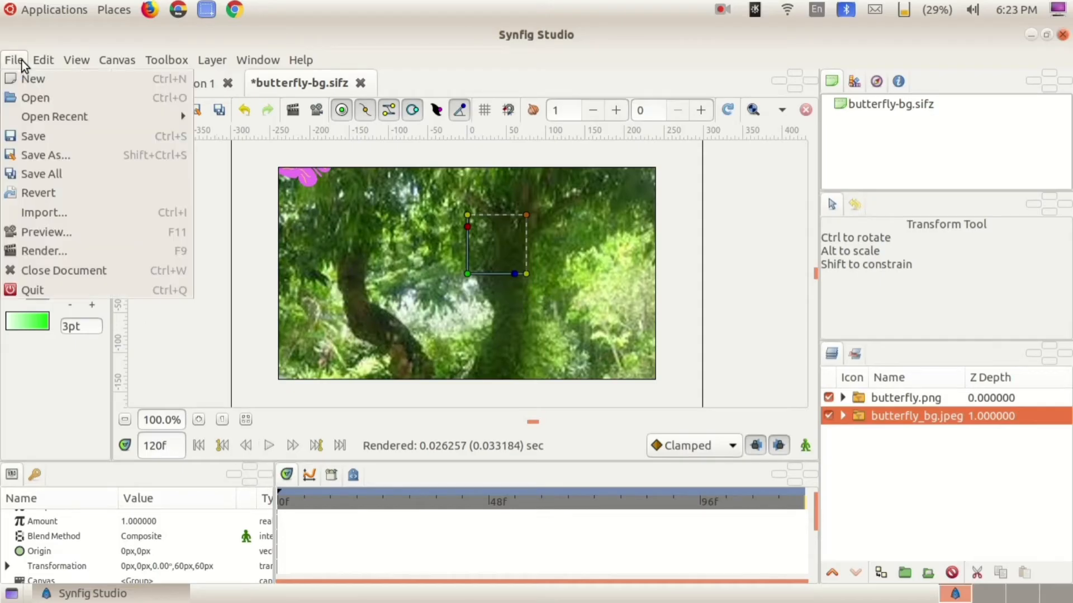
click(82, 252)
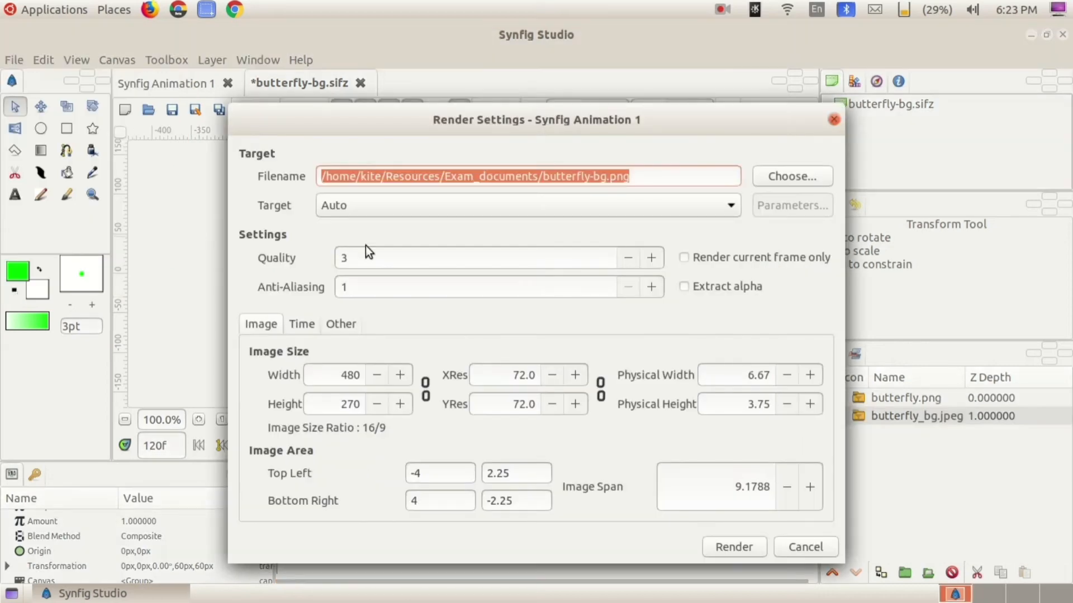
key(BackSpace)
text(12345)
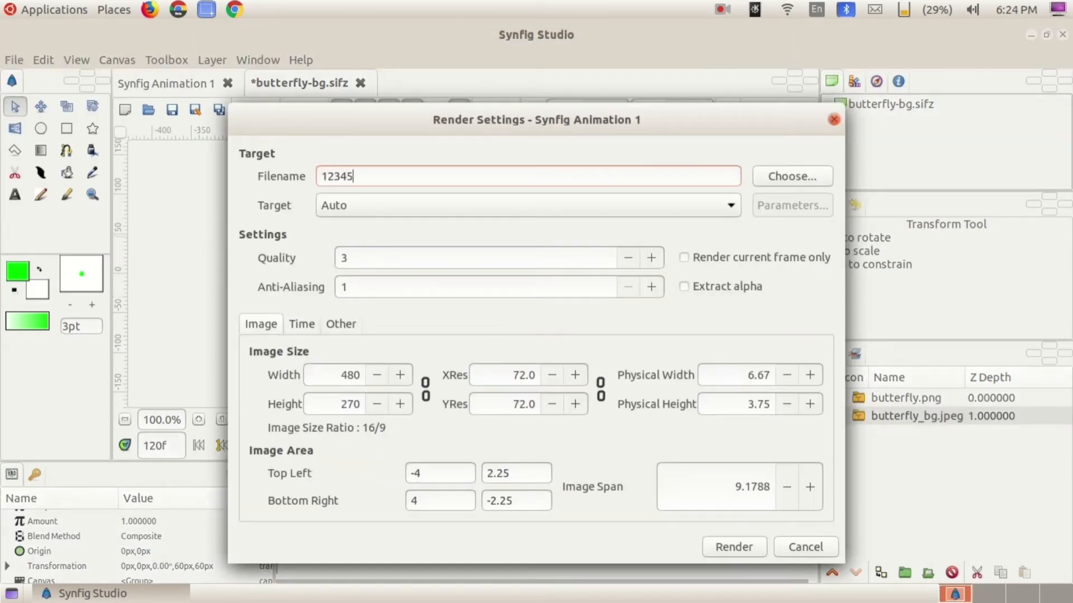
text(_4.flv)
click(787, 180)
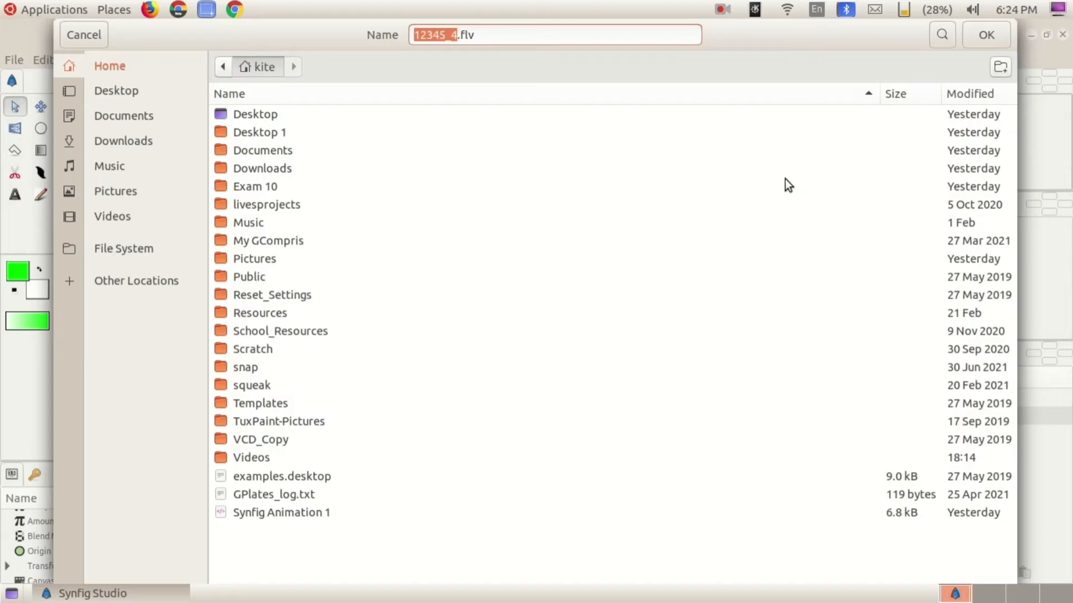
double_click(253, 188)
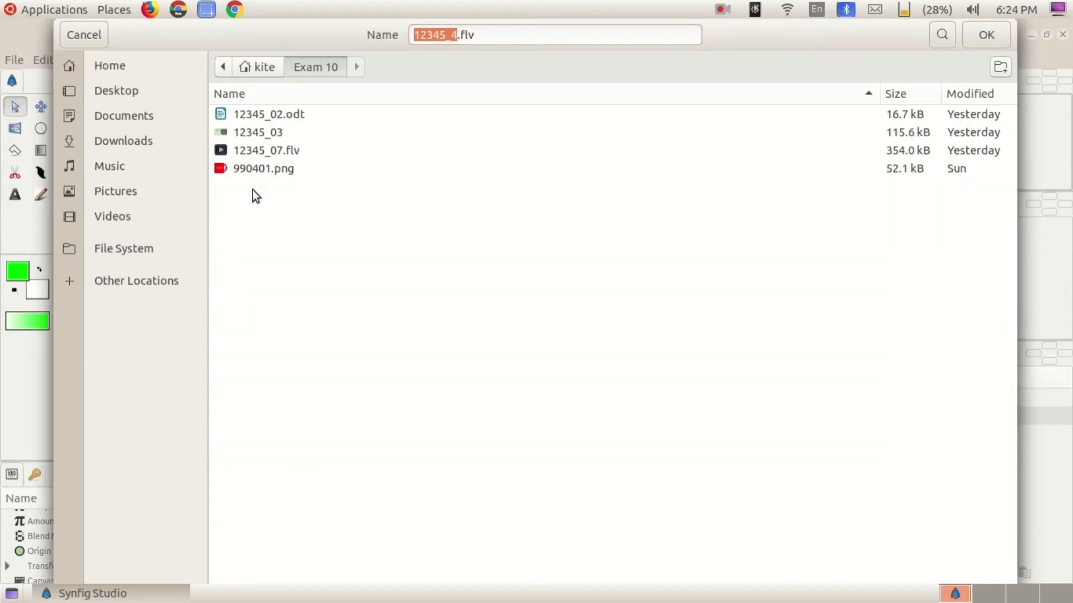
drag(808, 40, 785, 116)
click(968, 104)
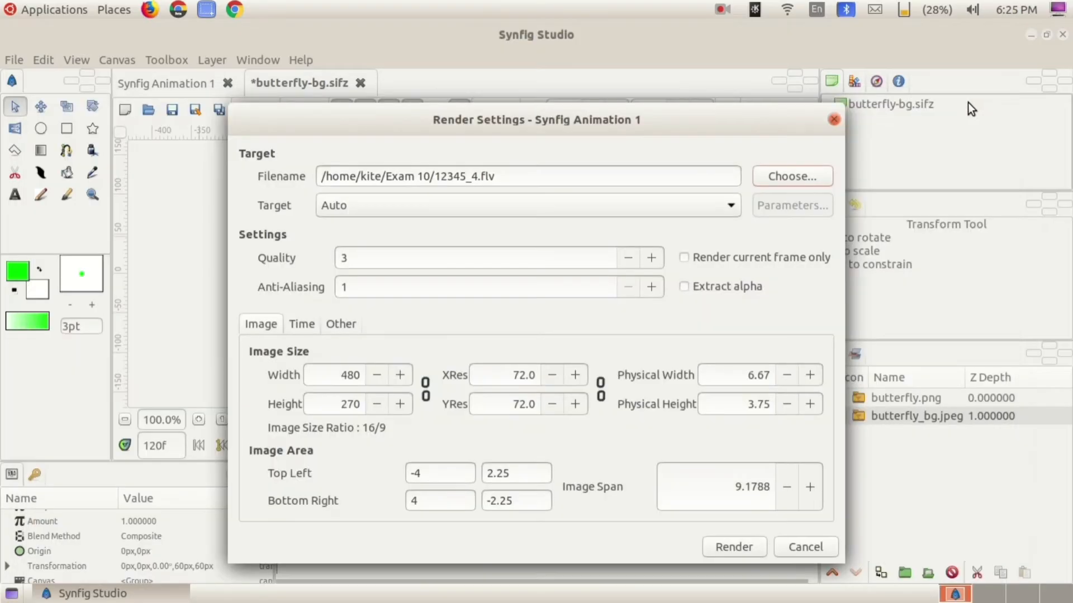
click(725, 544)
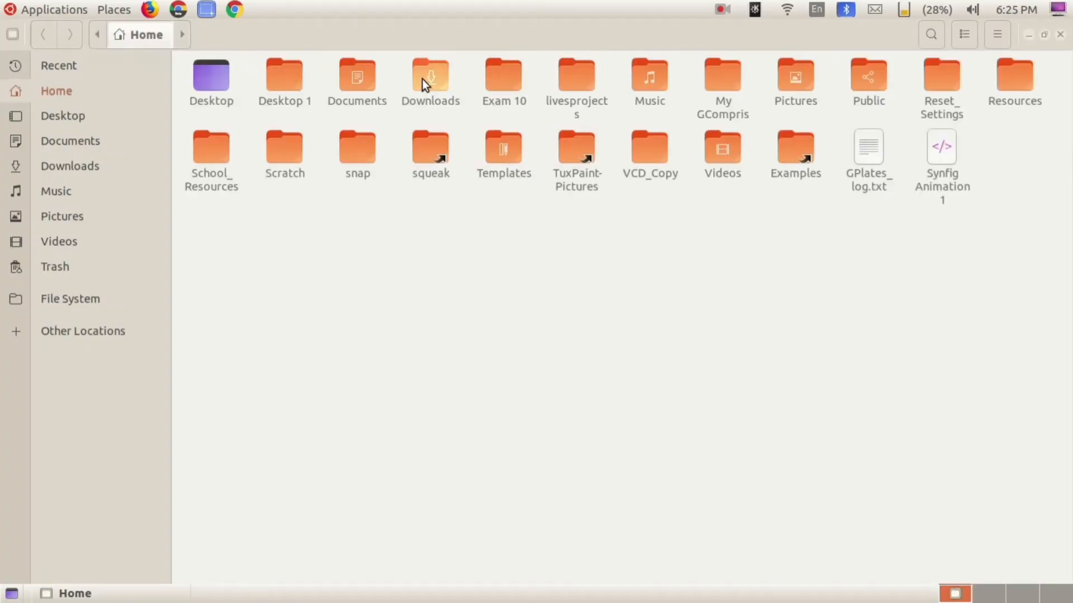
Open the rendered 12345_4.flv from the Exam 10 folder to check it, and close the file manager.
double_click(500, 81)
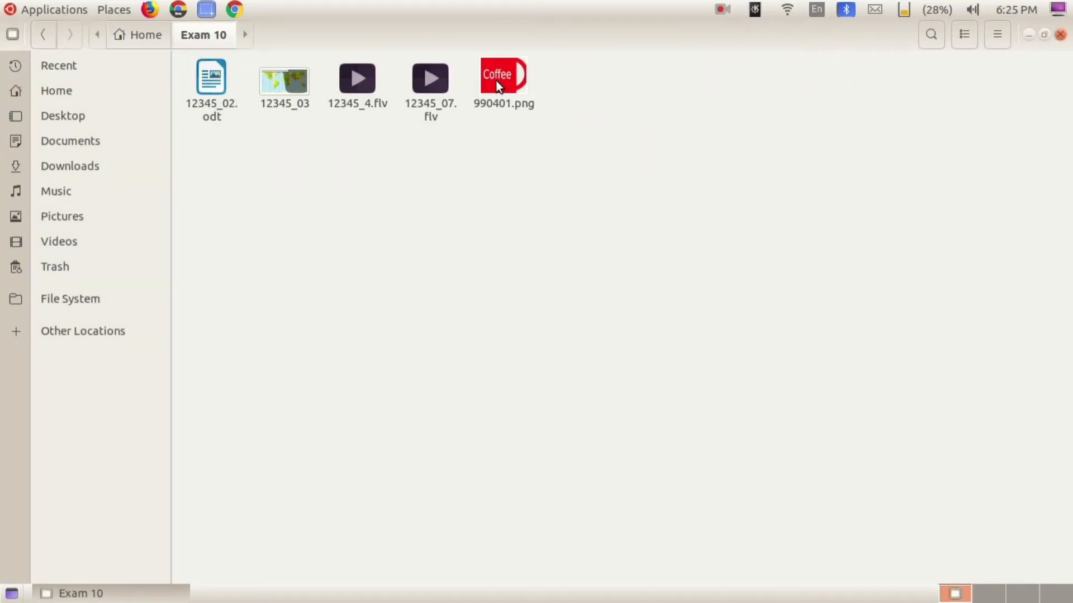
double_click(357, 77)
click(1060, 34)
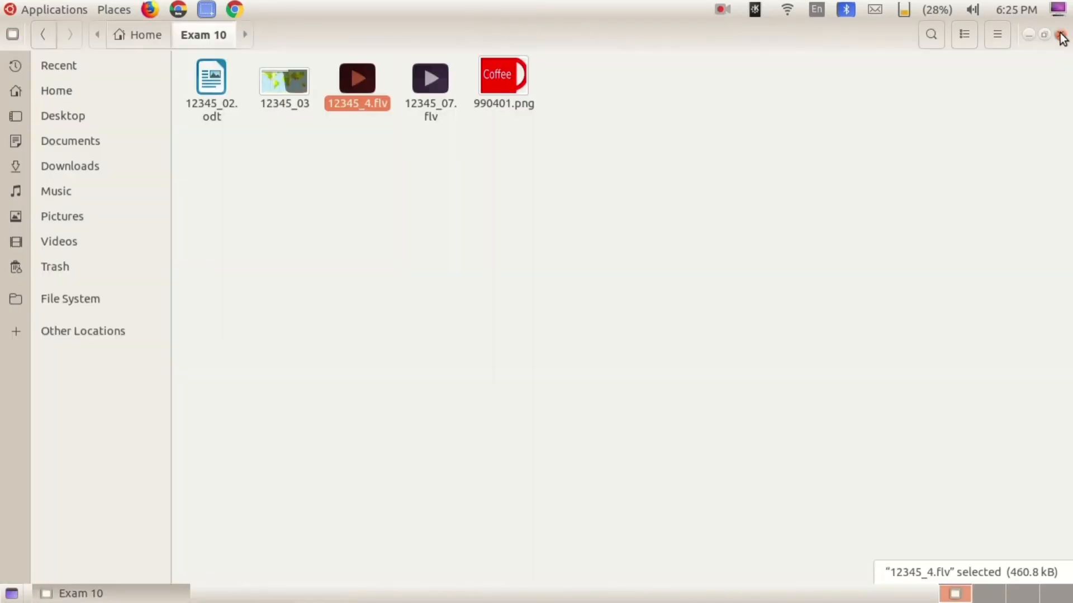
click(723, 9)
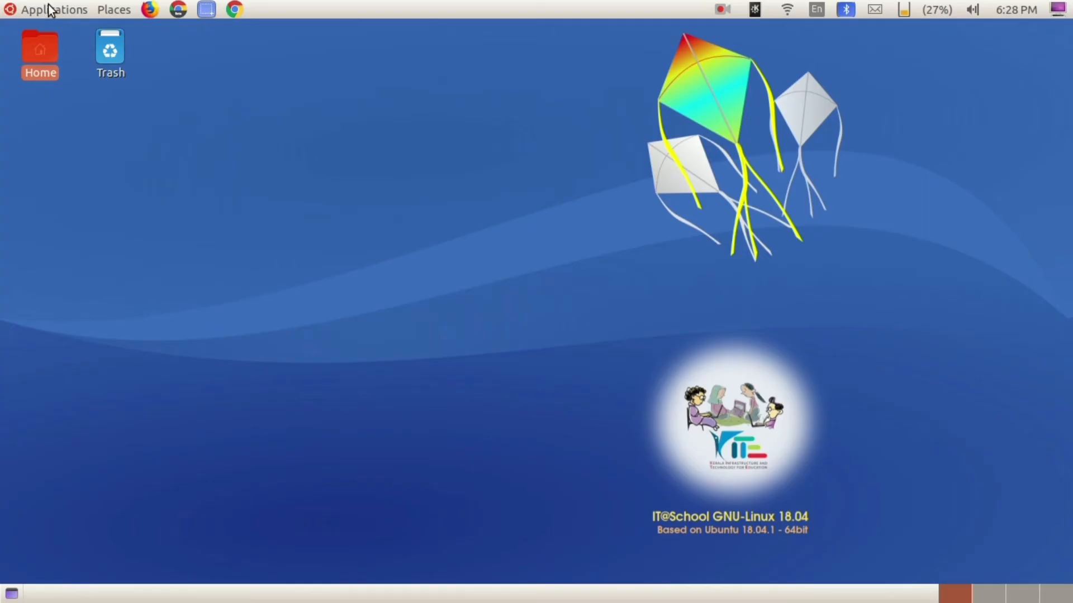
Launch Synfig Studio and import fly-bg.png from the Images10 folder into the new animation.
click(51, 10)
mouse_move(88, 147)
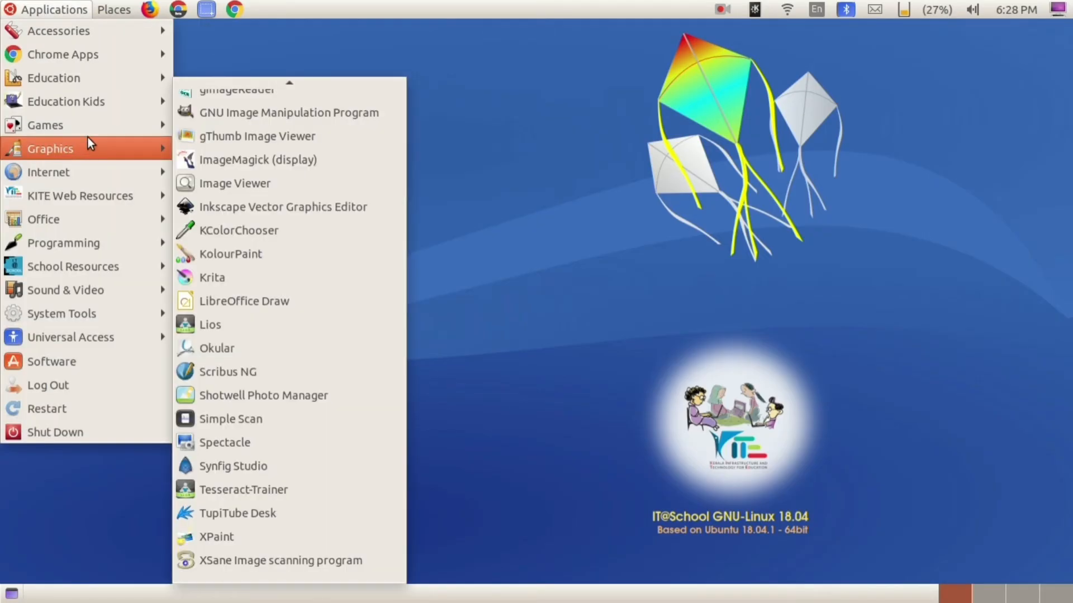
click(252, 468)
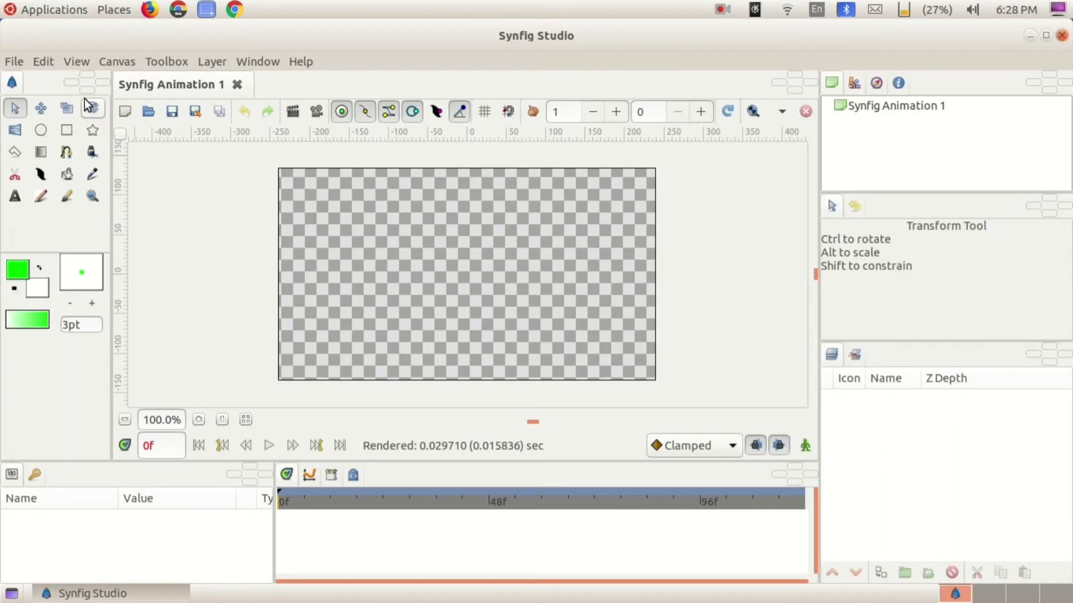
click(12, 62)
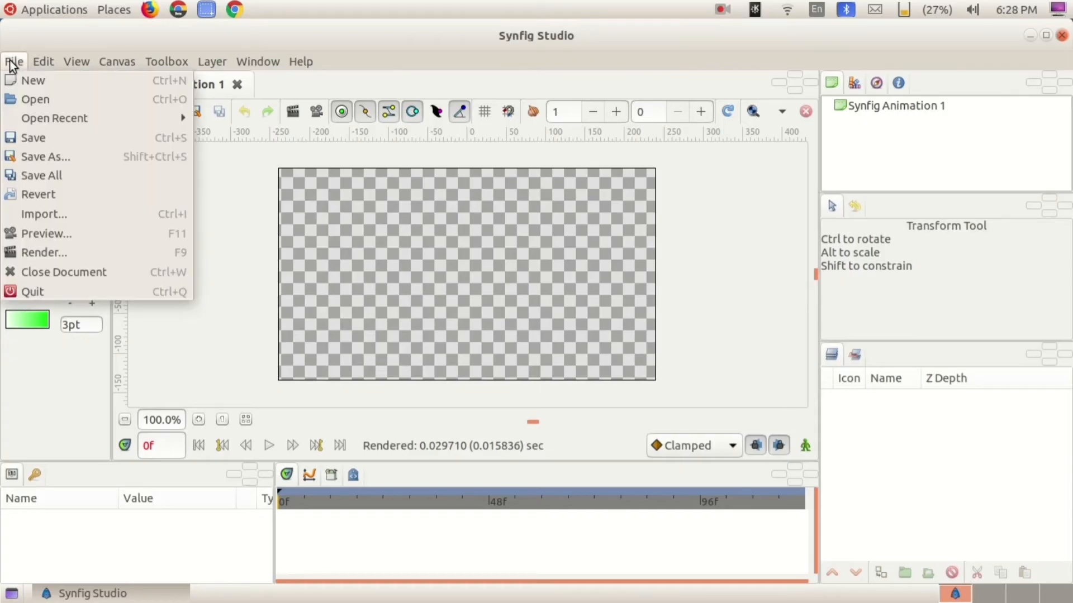
click(63, 215)
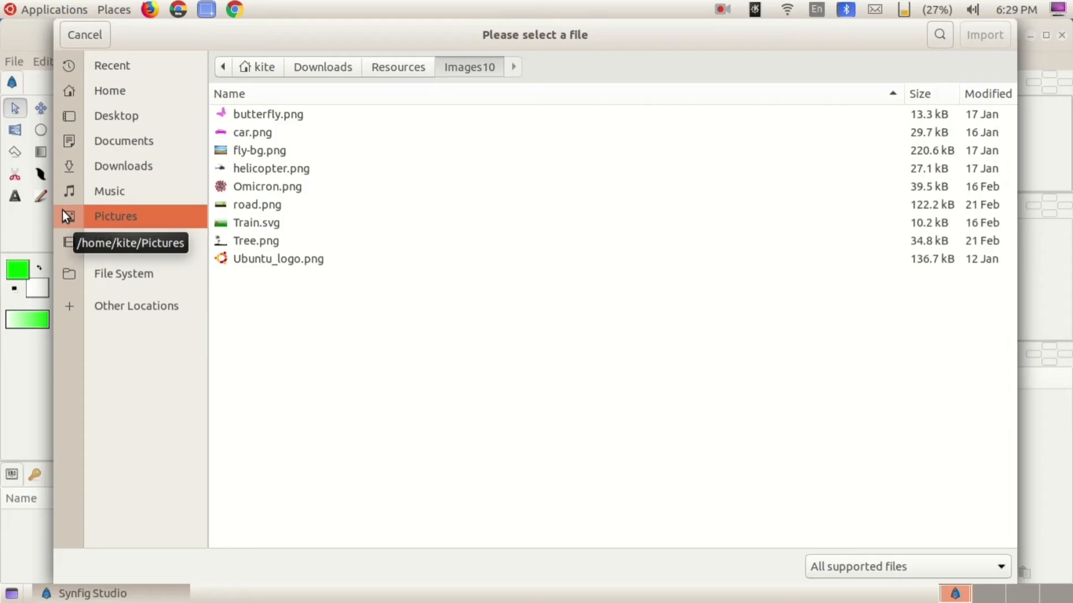
double_click(263, 148)
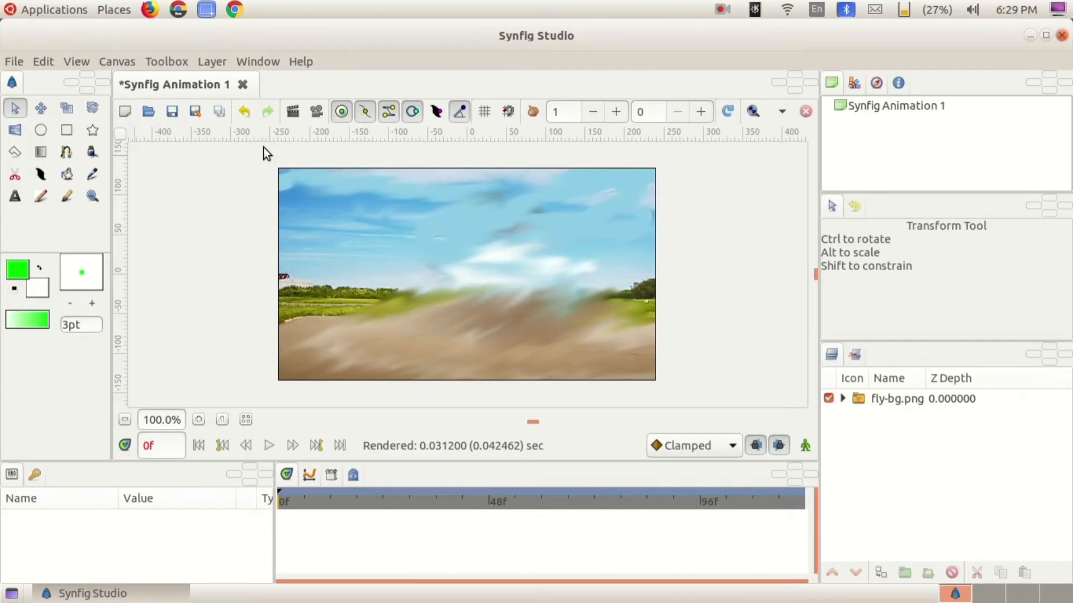
Import helicopter.png from the Images10 folder into the animation above the background.
click(11, 62)
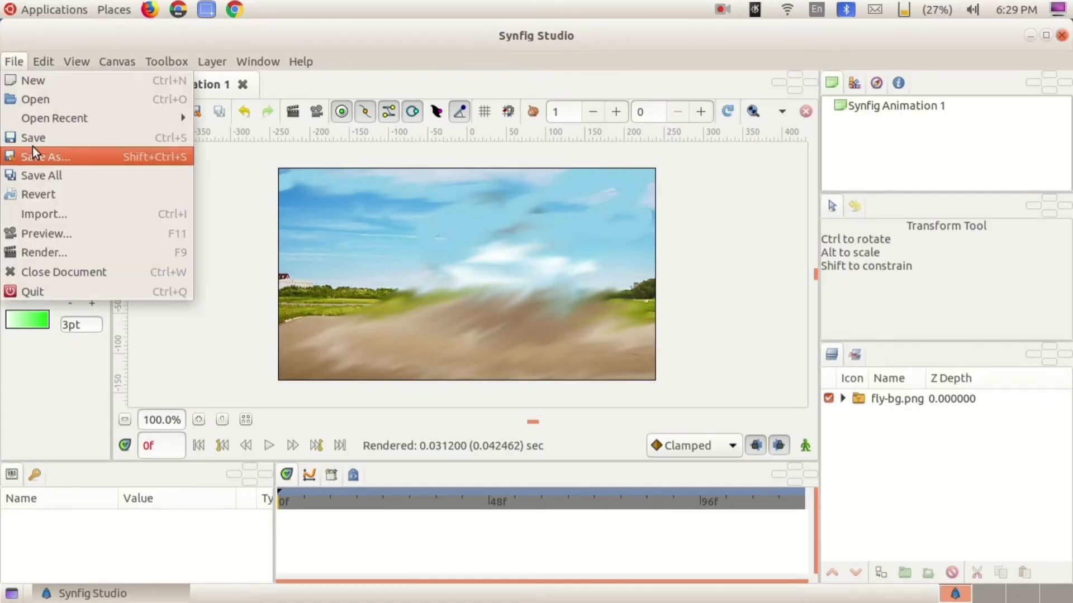
click(55, 214)
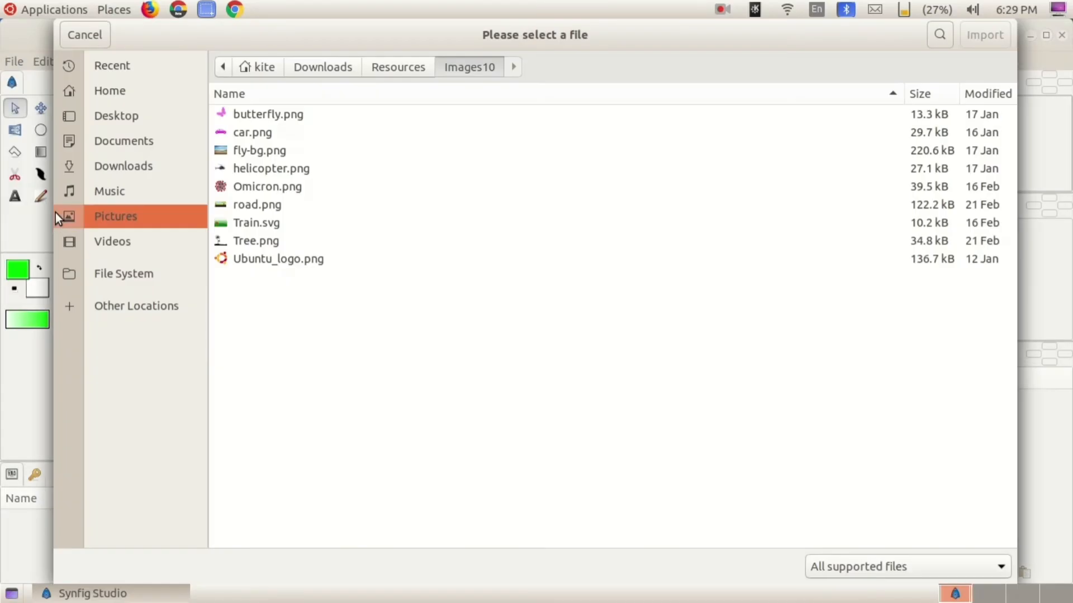
double_click(274, 169)
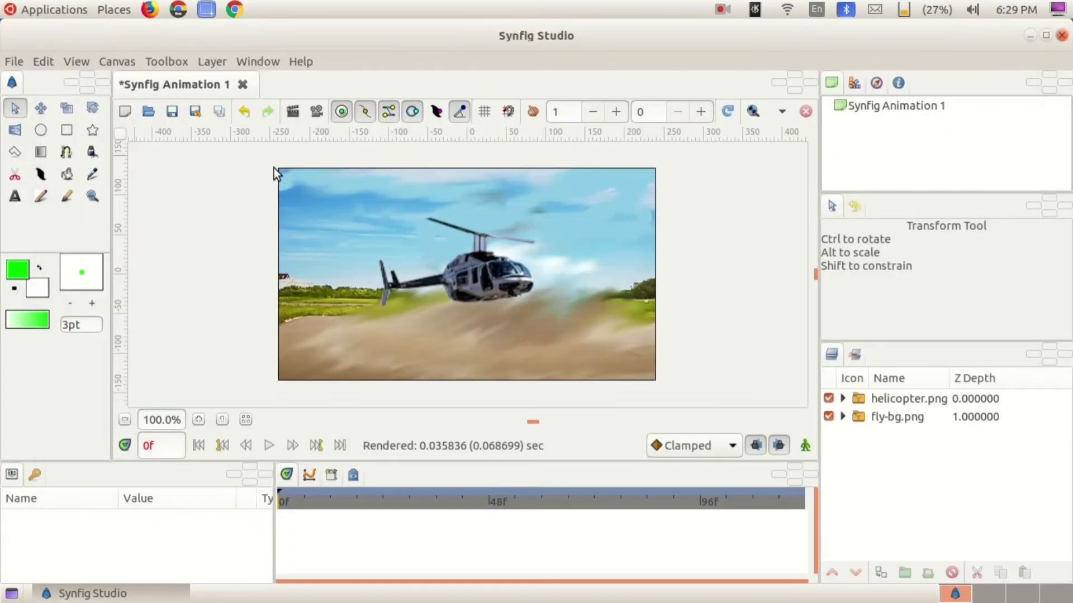
Scale the helicopter down to about 29 px and place it at the background's lower-left corner, about -193 px, -135 px.
click(478, 272)
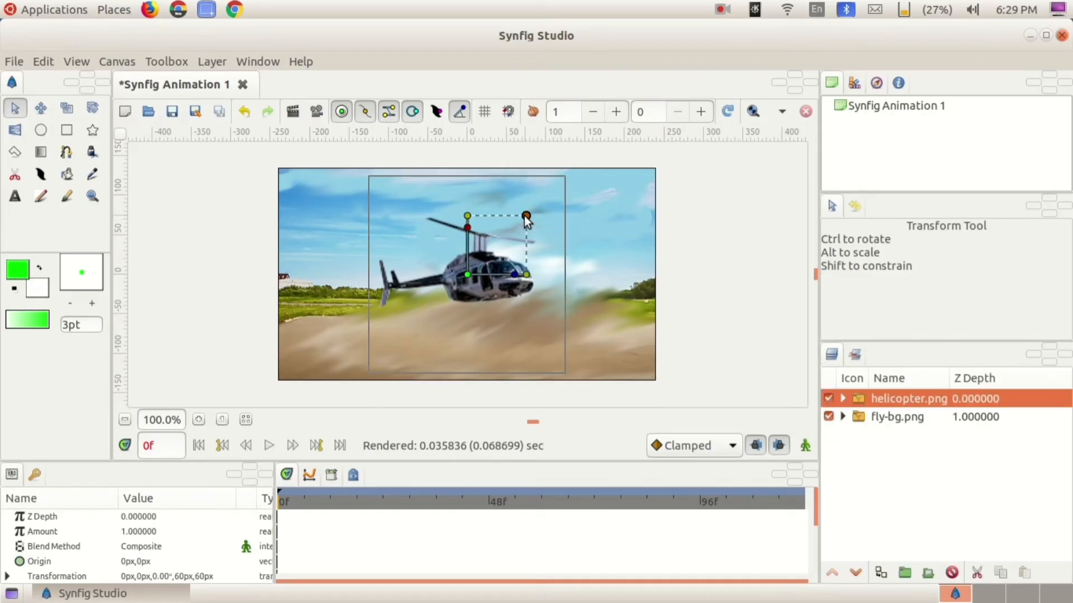
drag(526, 215, 493, 243)
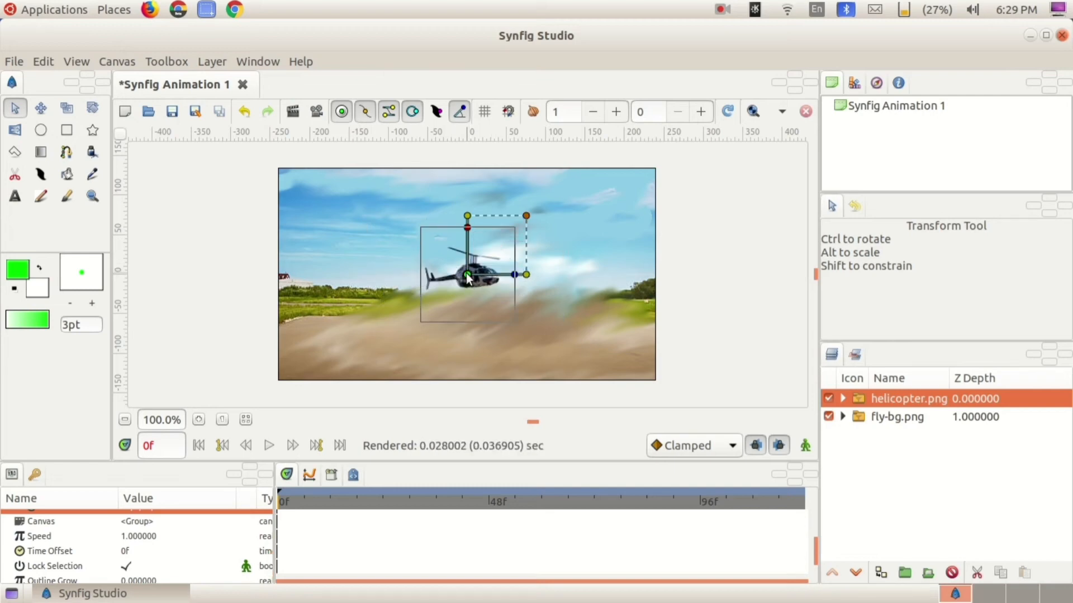
drag(467, 276, 315, 380)
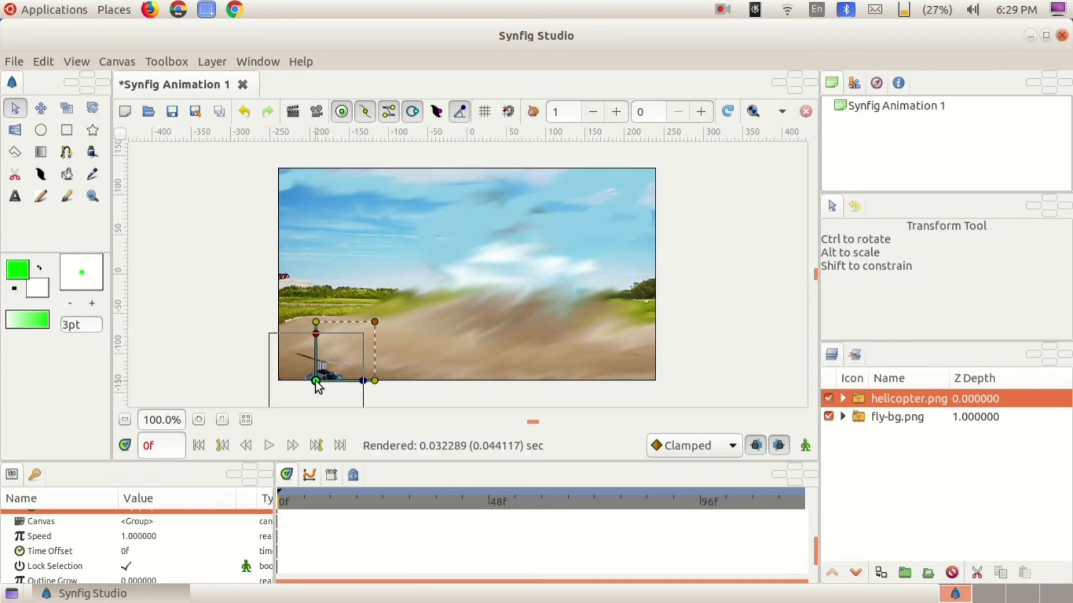
In animate mode at frame 120, move the helicopter just above the background's upper edge, about 113 px, 150 px, and leave animate mode.
click(805, 445)
double_click(152, 445)
key(BackSpace)
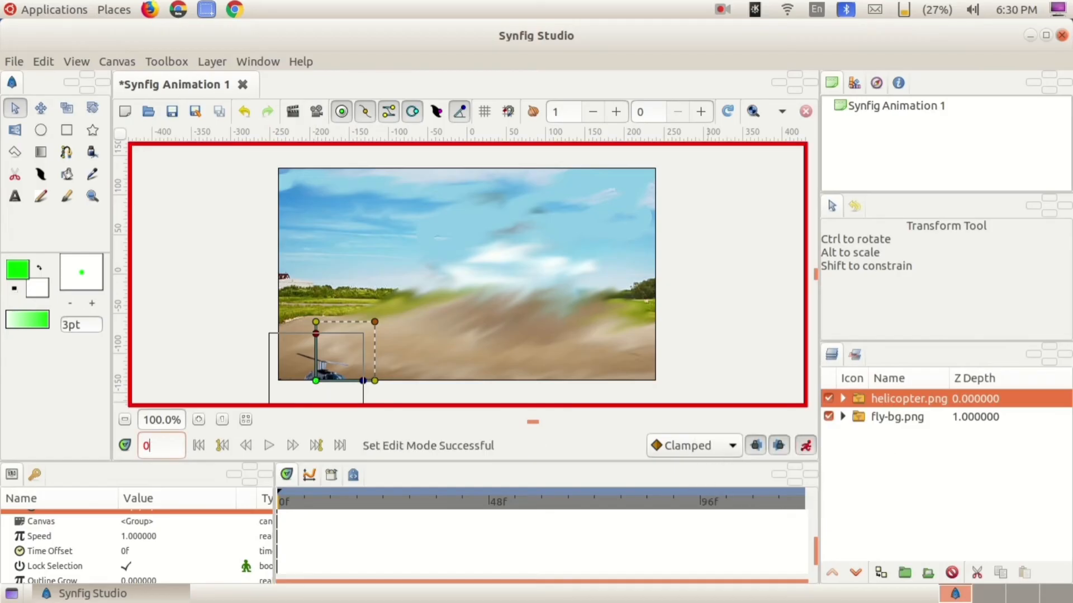
text(120)
key(Return)
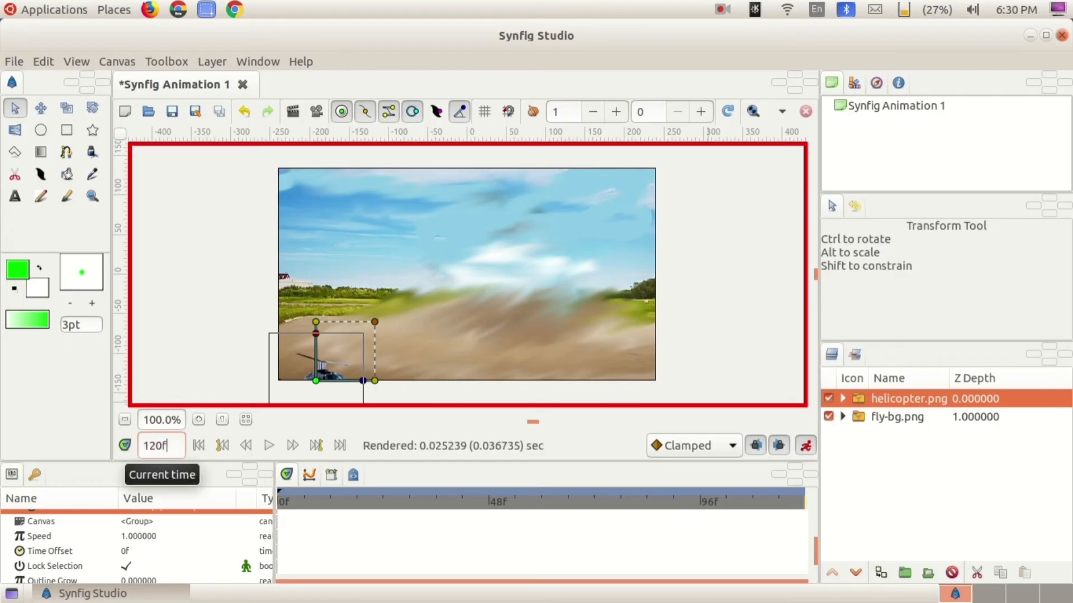
drag(316, 379, 555, 156)
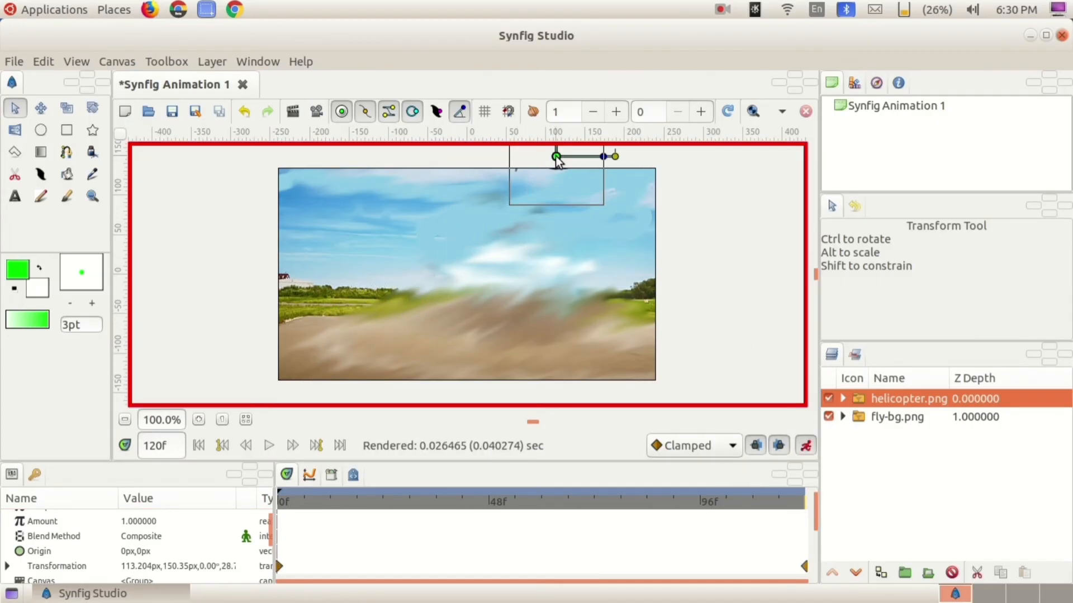
click(806, 446)
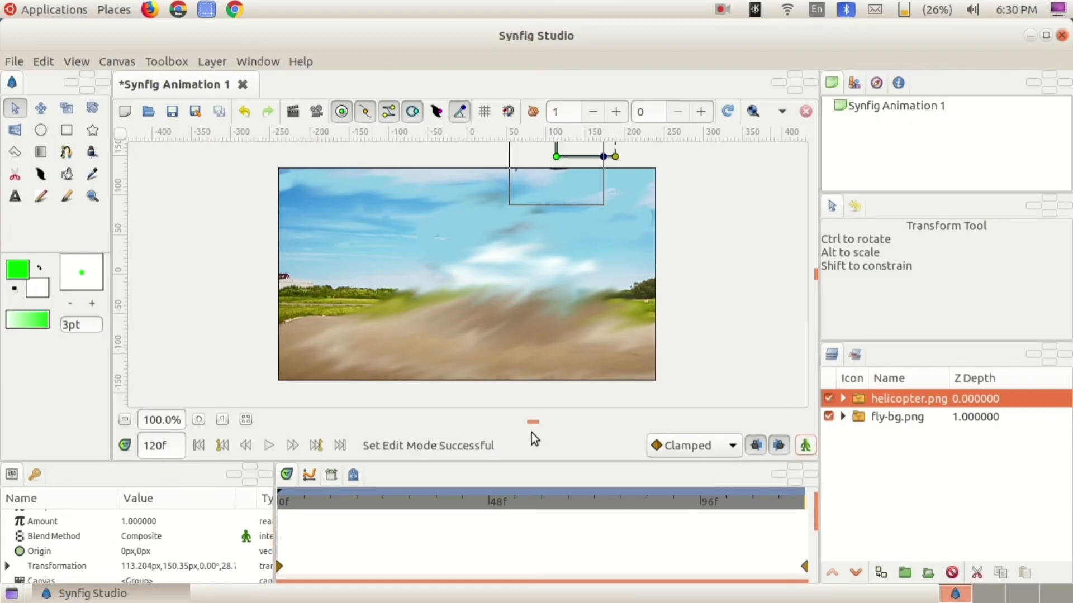
Play the helicopter animation from the first frame.
click(200, 446)
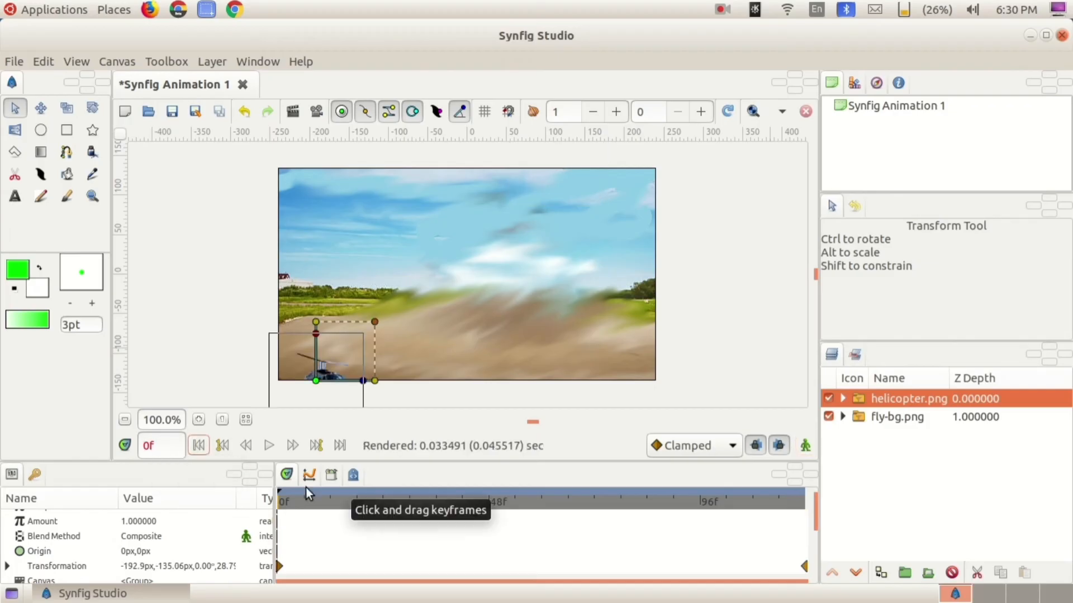
click(268, 447)
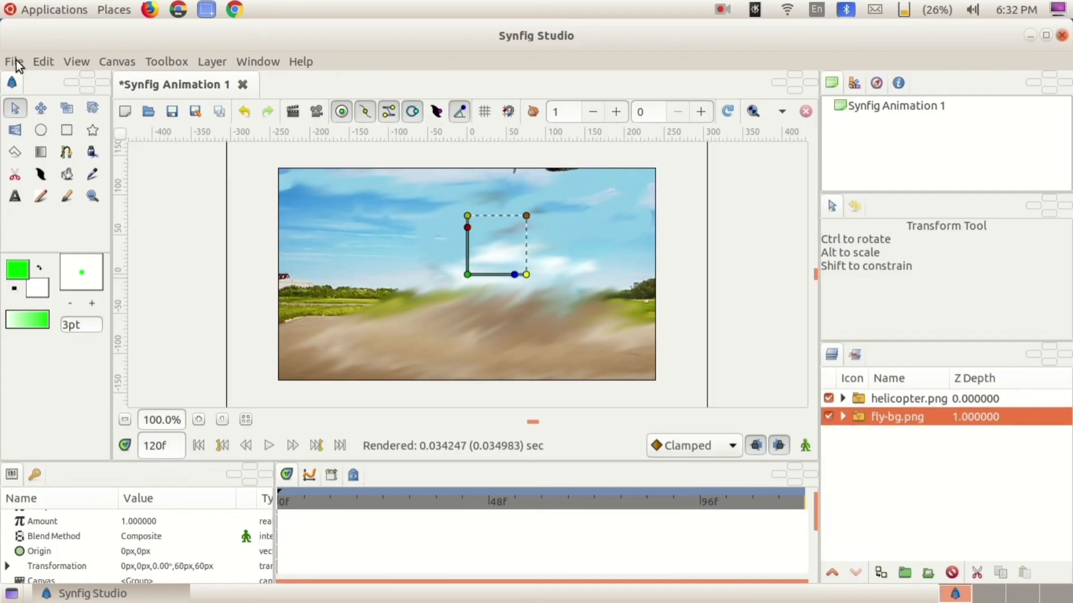
Render the helicopter animation as 990102_4.flv into the Exam 10 folder.
click(15, 60)
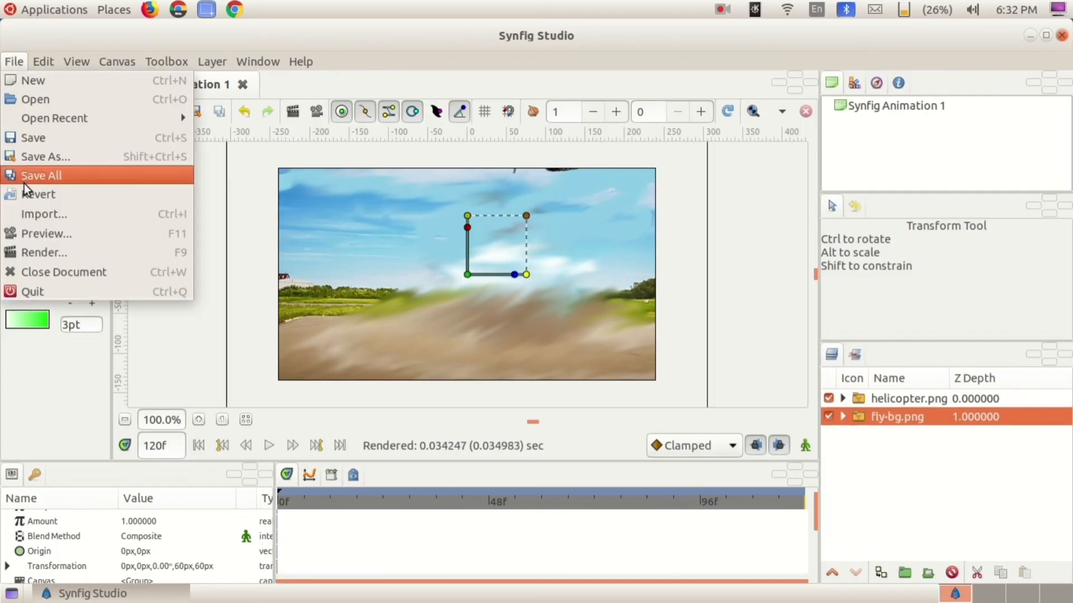
click(48, 251)
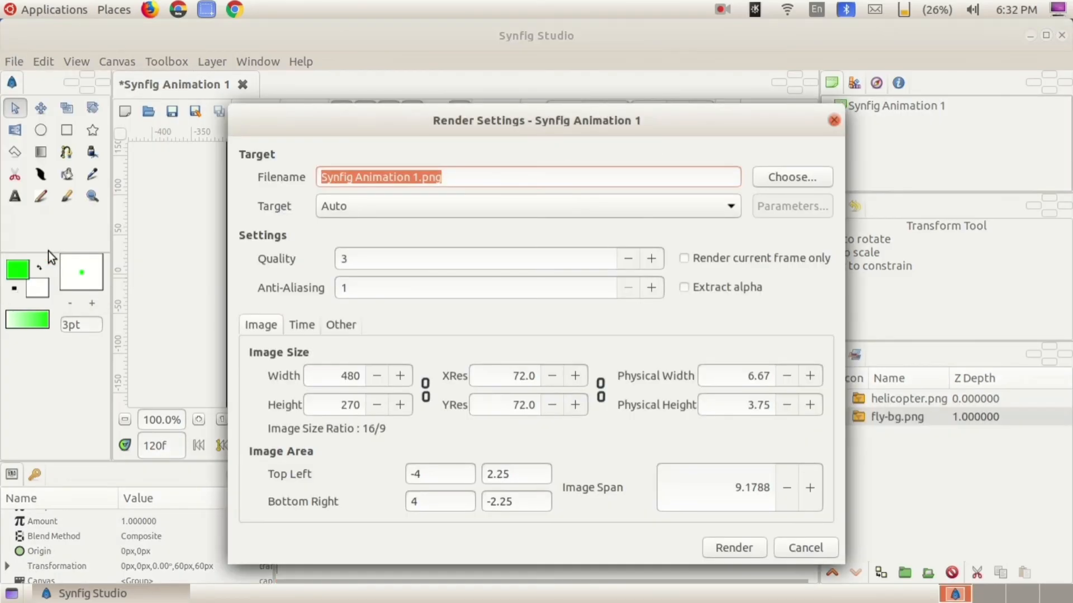
key(BackSpace)
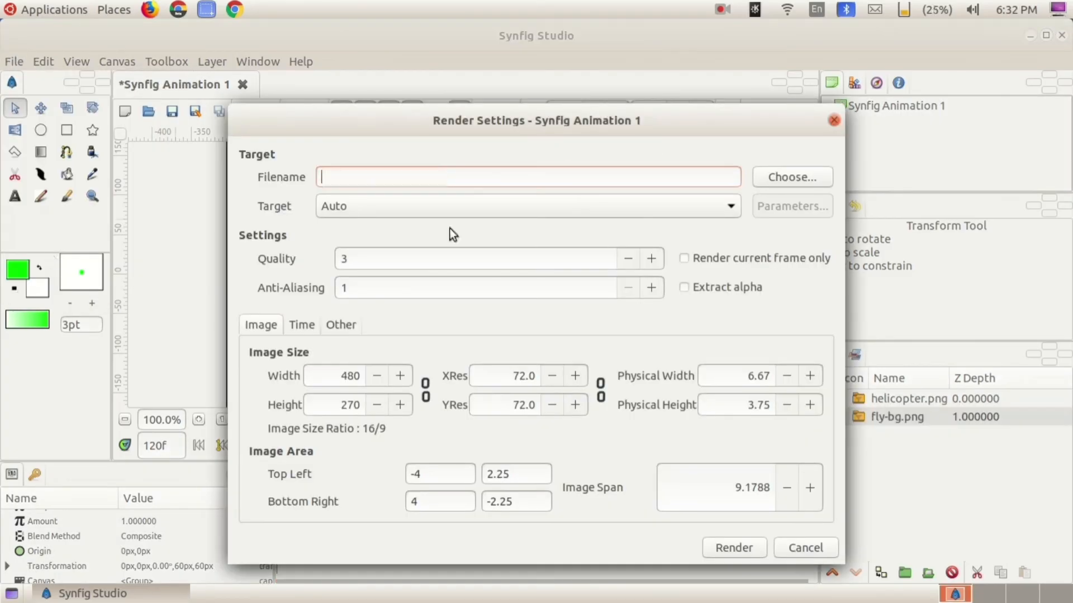
click(782, 172)
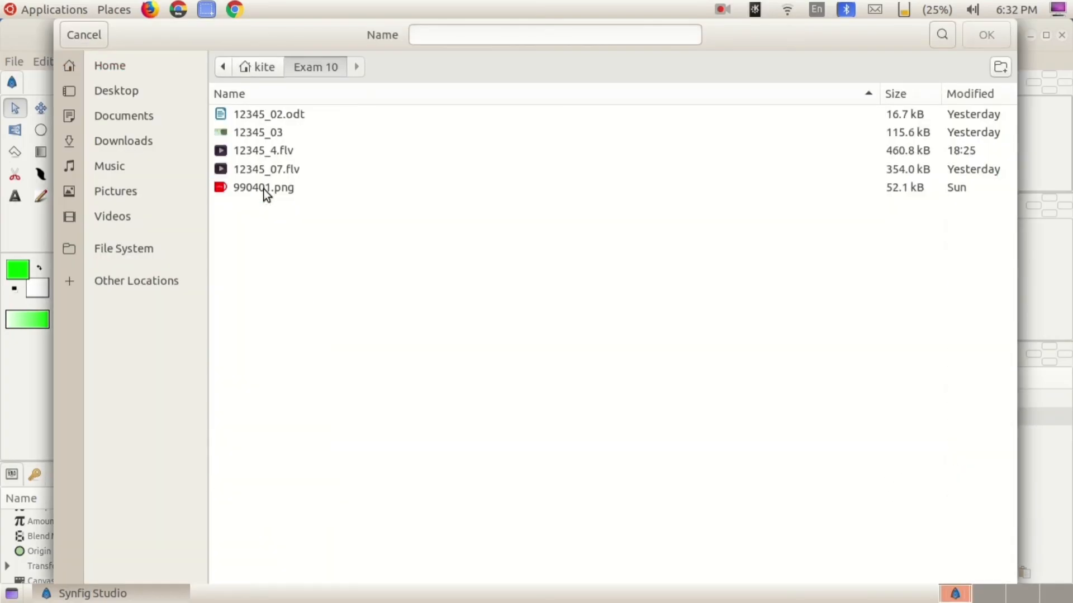
click(438, 32)
text(99)
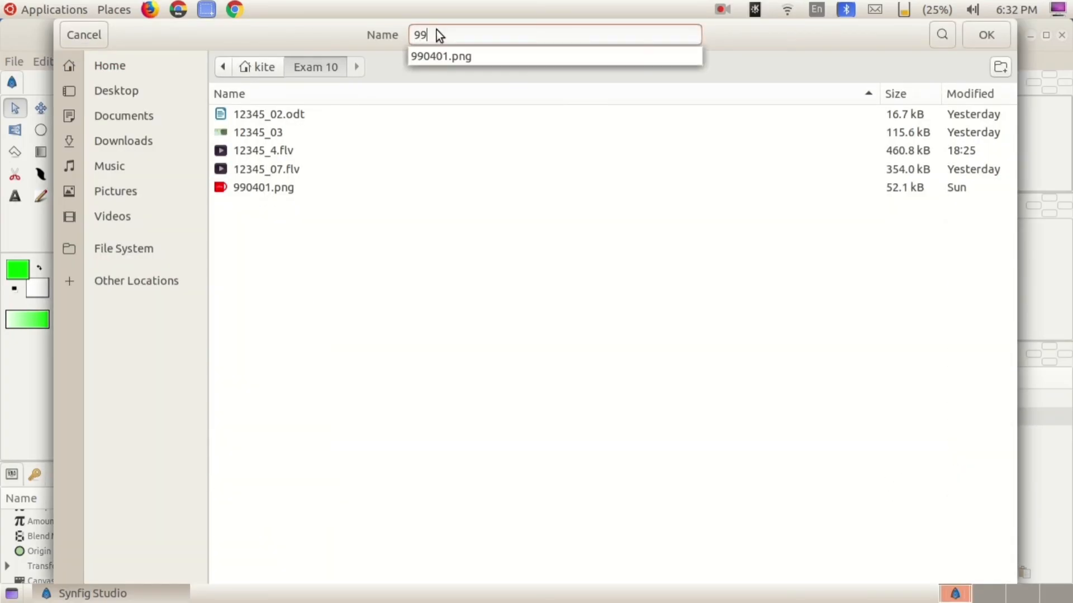
text(01)
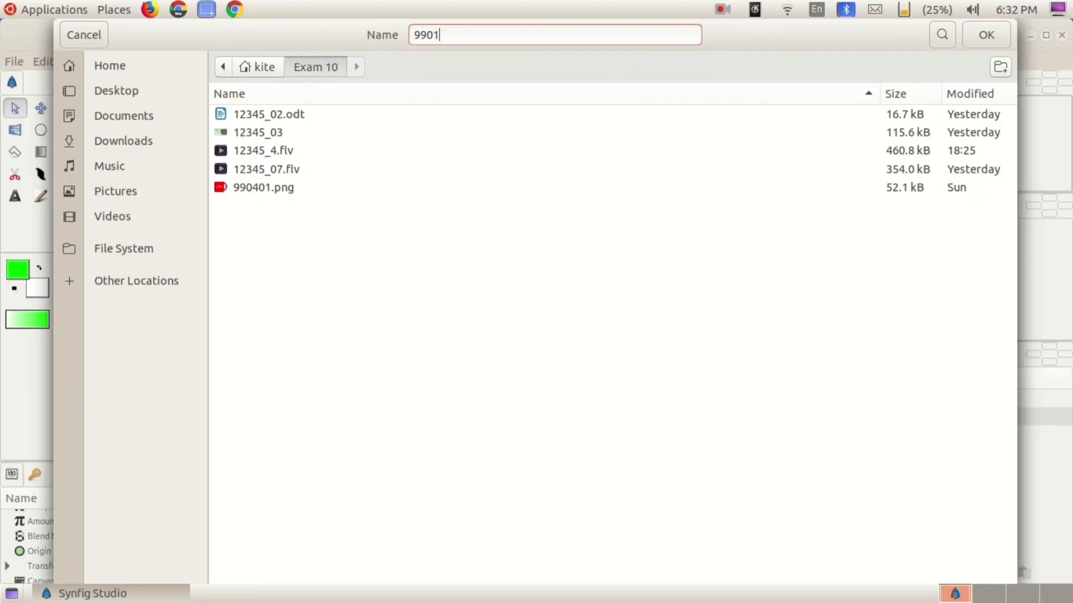
text(02_4.flv)
click(984, 31)
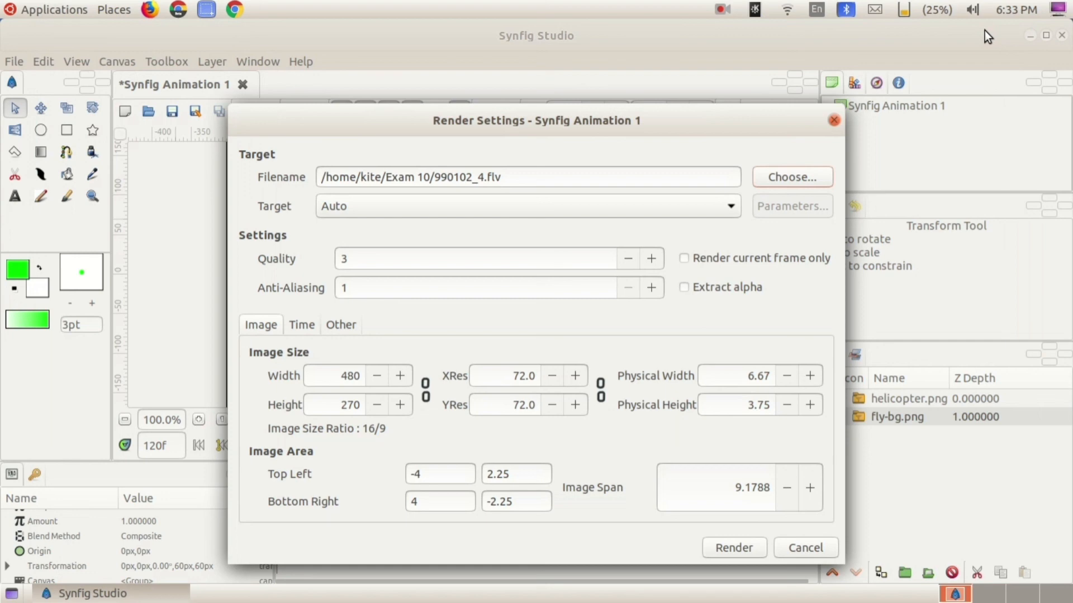
click(727, 550)
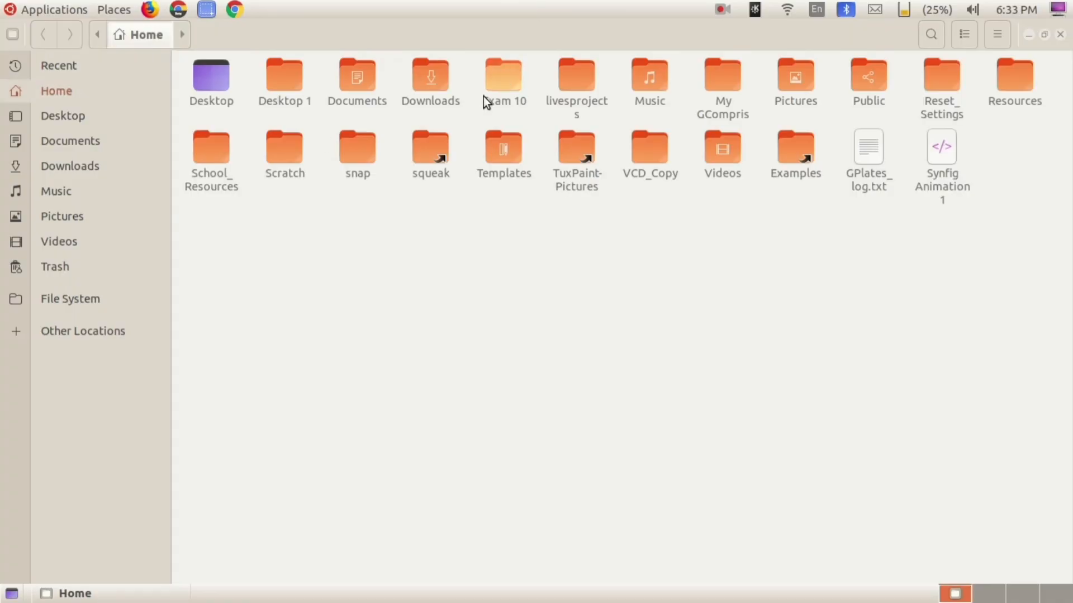
Open the rendered 990102_4.flv from the Exam 10 folder to check it, and close the video player.
double_click(485, 97)
double_click(506, 83)
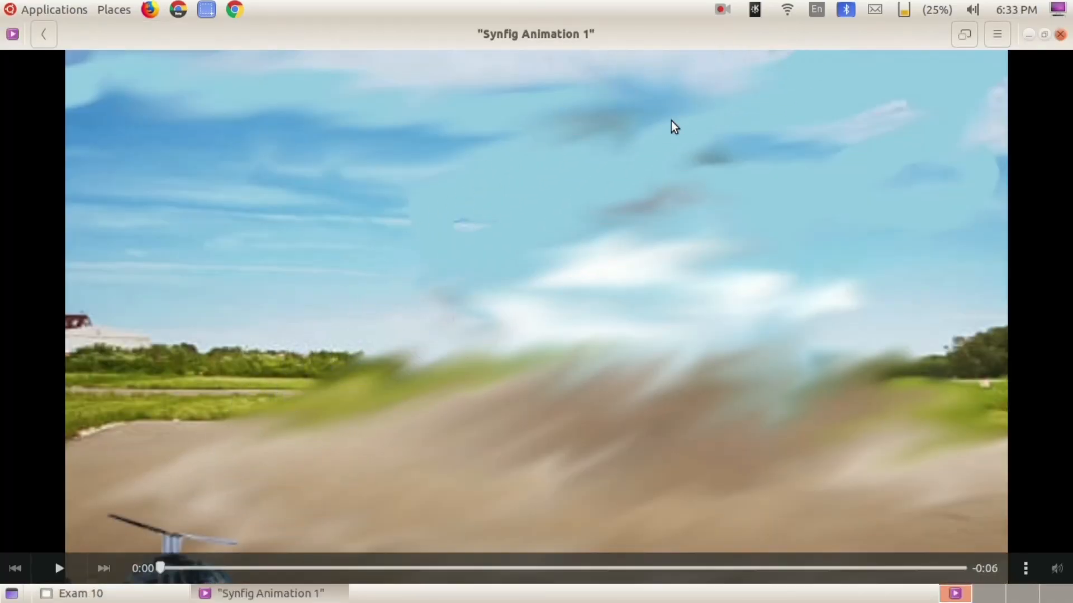
click(1060, 34)
click(743, 151)
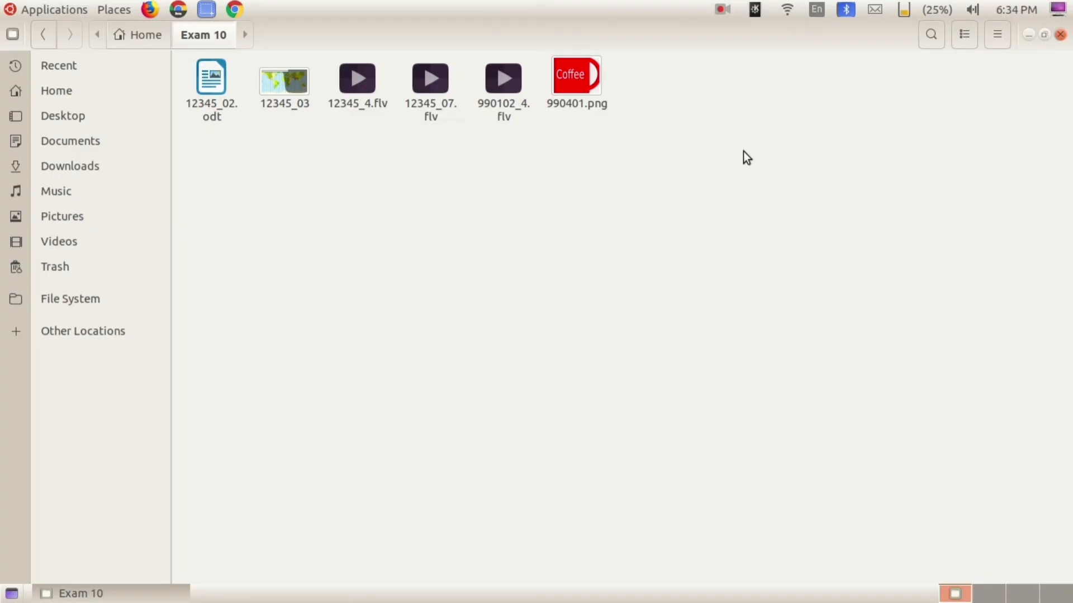